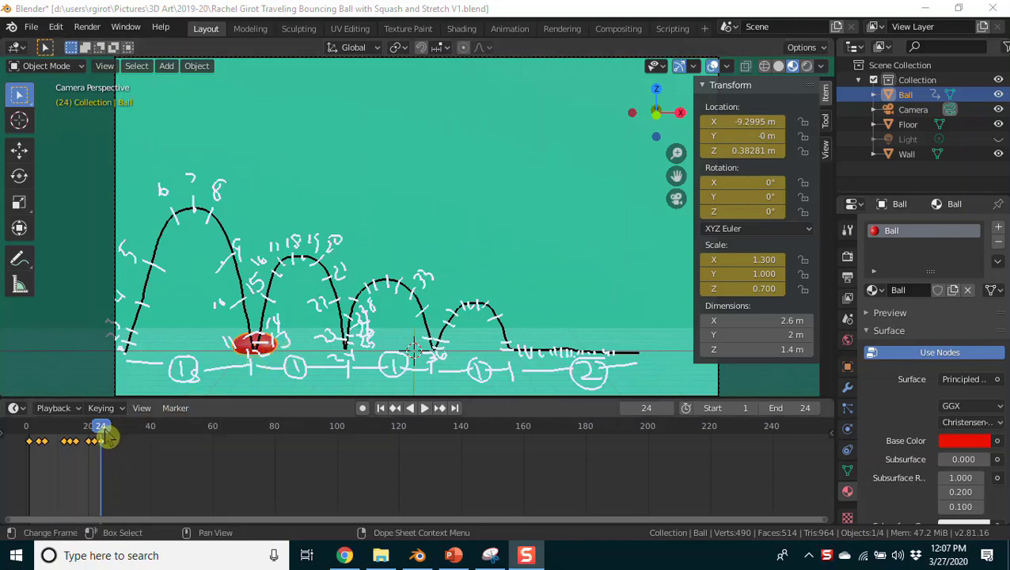
- Advance the animation to frame 26 and reset the ball's X and Z scale to 1
key(space)
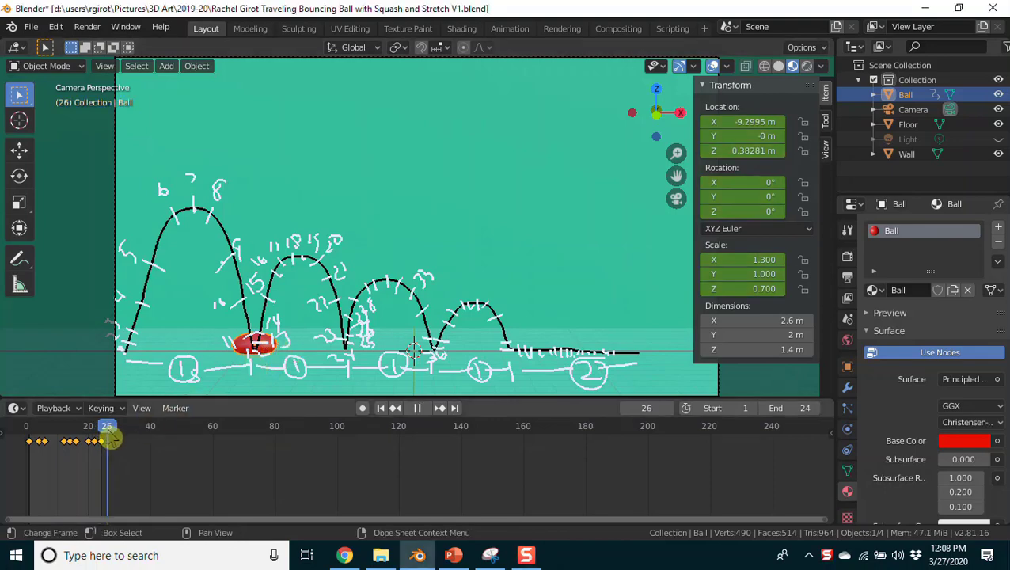
key(space)
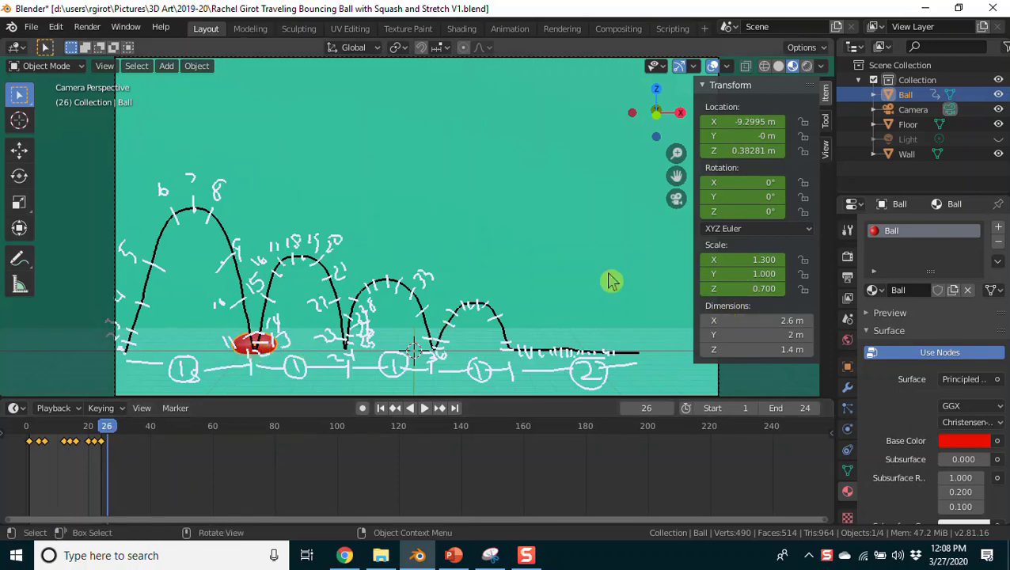
click(753, 260)
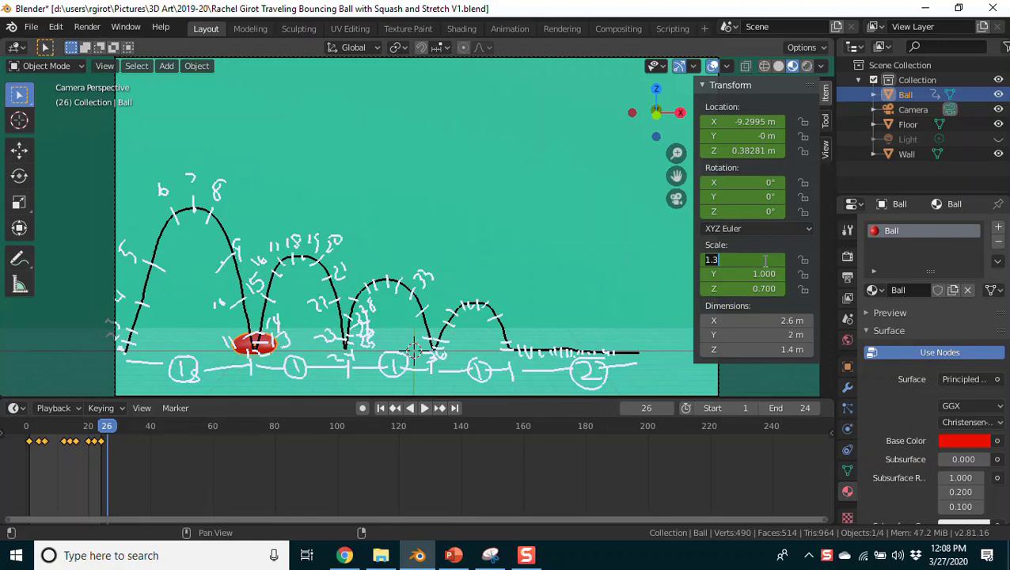
drag(722, 260, 699, 261)
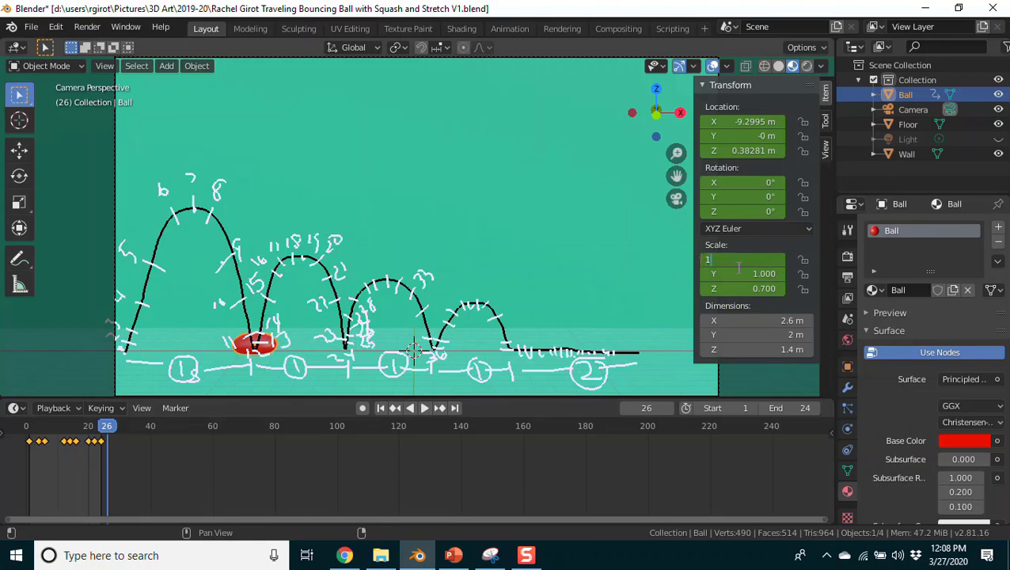
text(1)
key(Return)
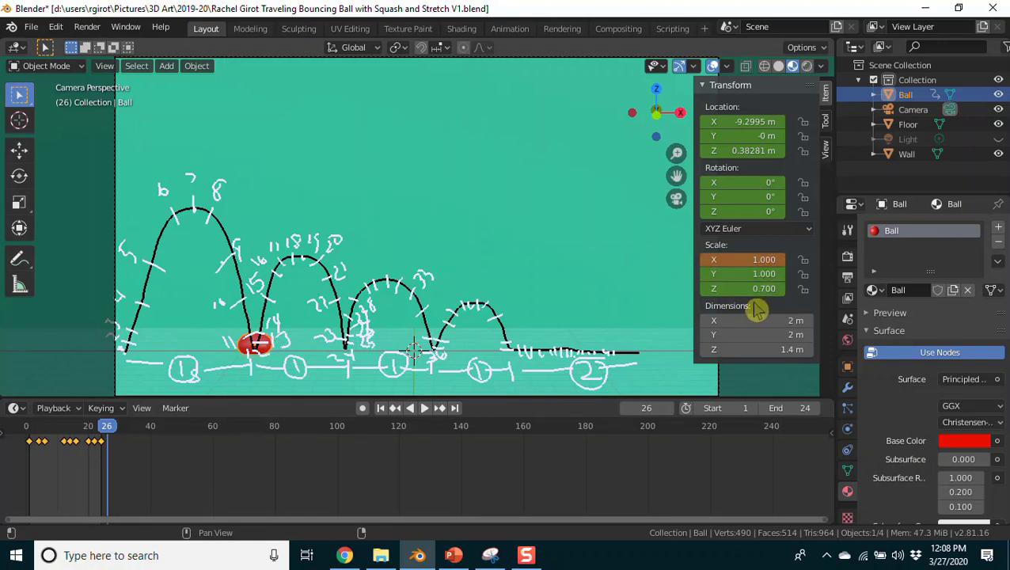
click(754, 289)
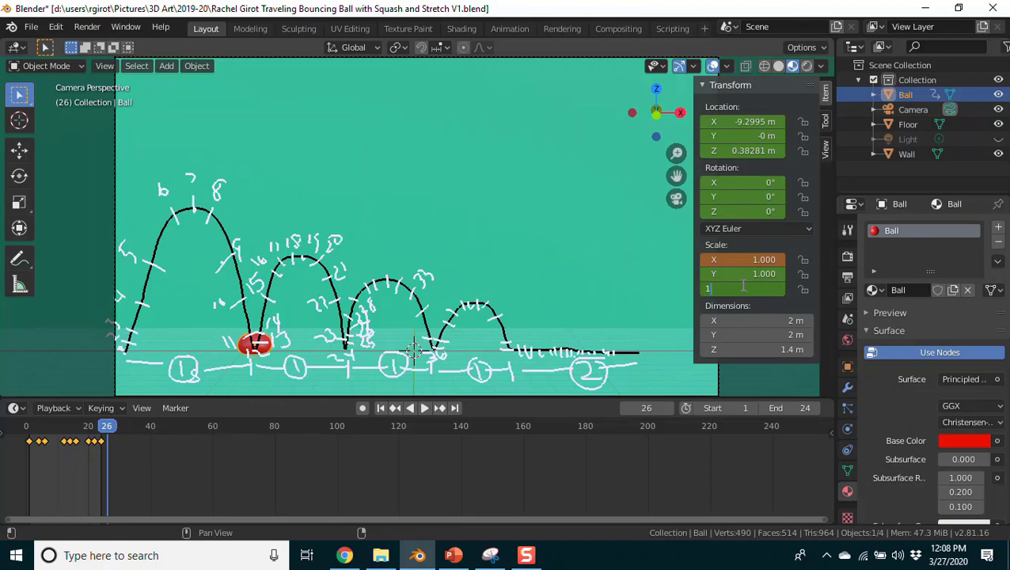
text(1)
key(Return)
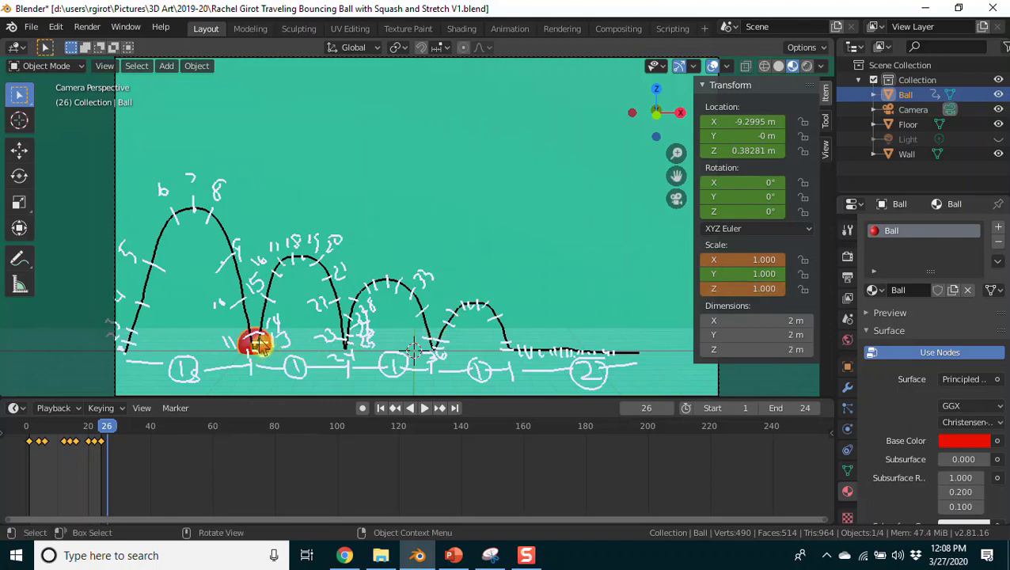
- Move the ball within the XZ plane to about X -9.13 m, Z 0.43 m and insert a LocRotScale keyframe at frame 26
key(g)
key(shift+y)
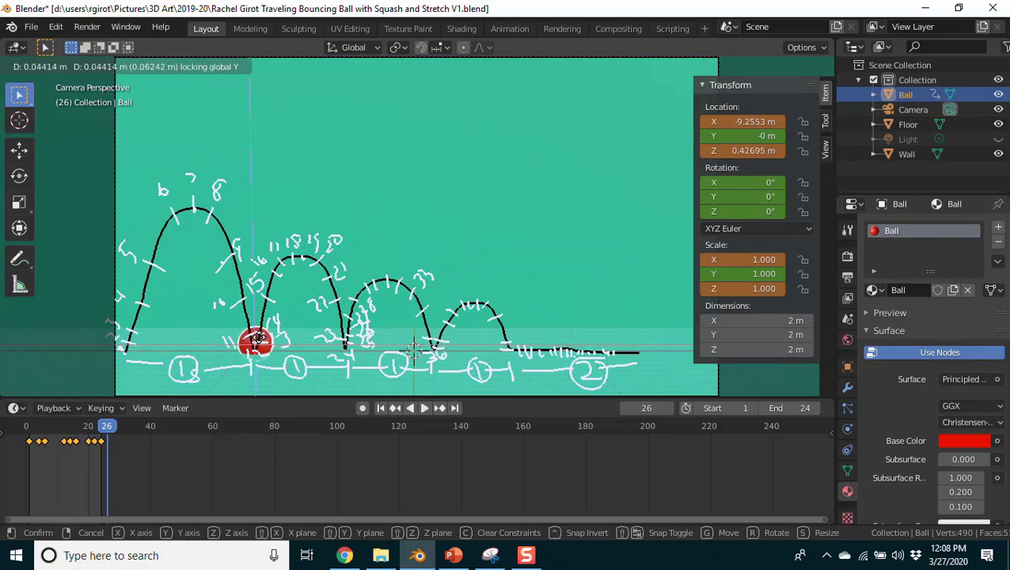
click(256, 342)
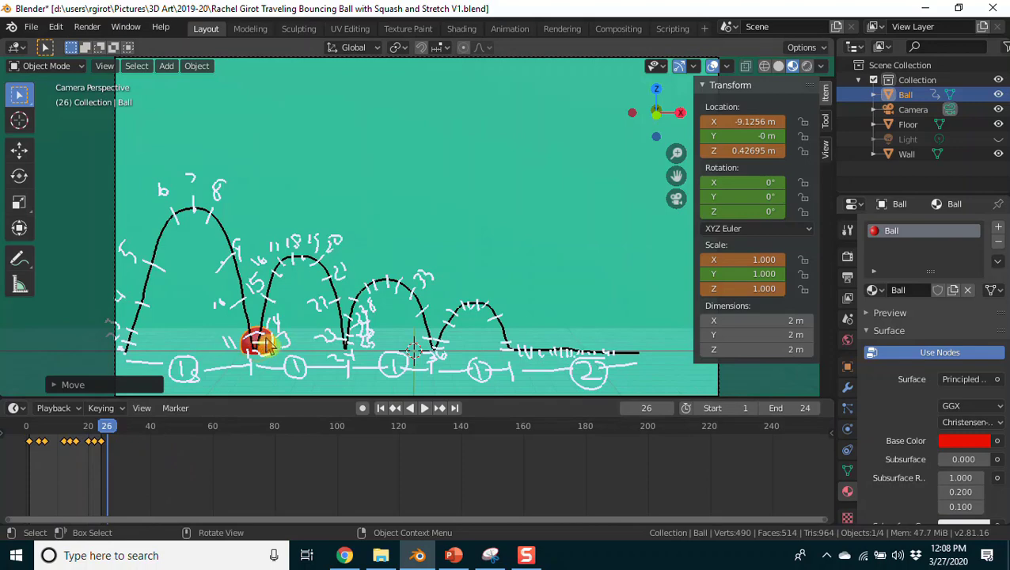
key(i)
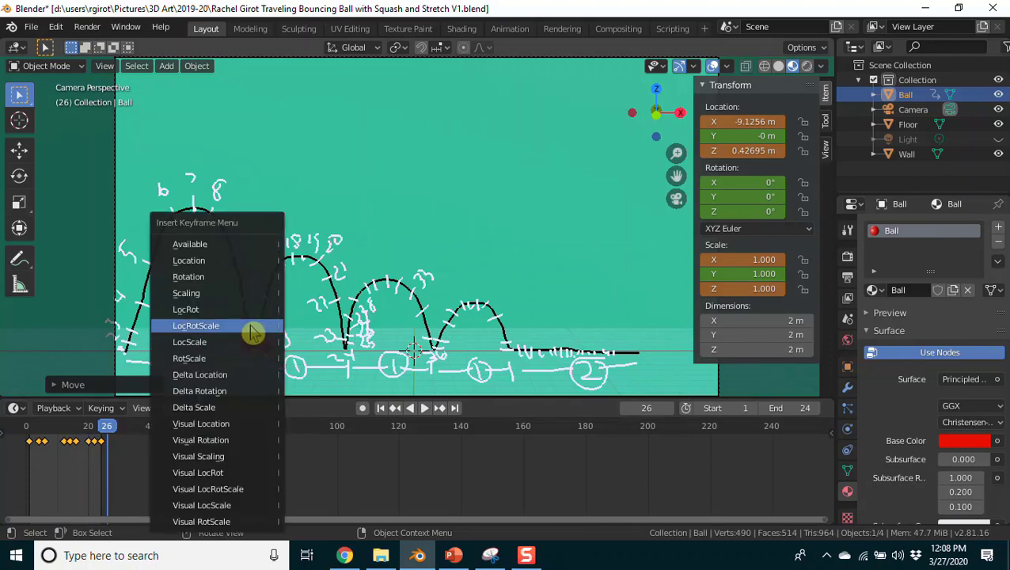
click(250, 327)
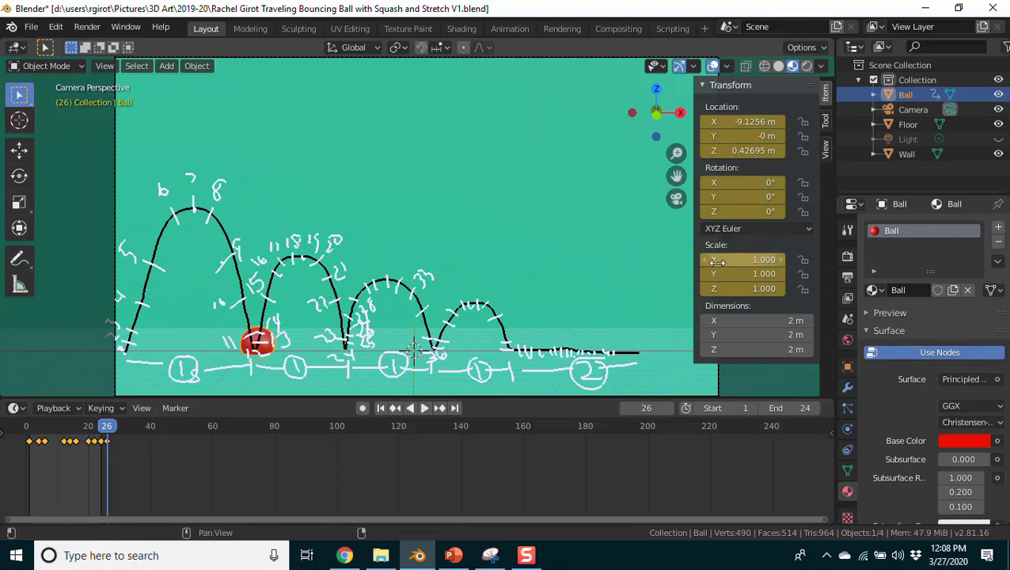
- Try to stretch the ball at frame 26 with an X scale of 0.7 and a Z scale of 1.3
click(743, 259)
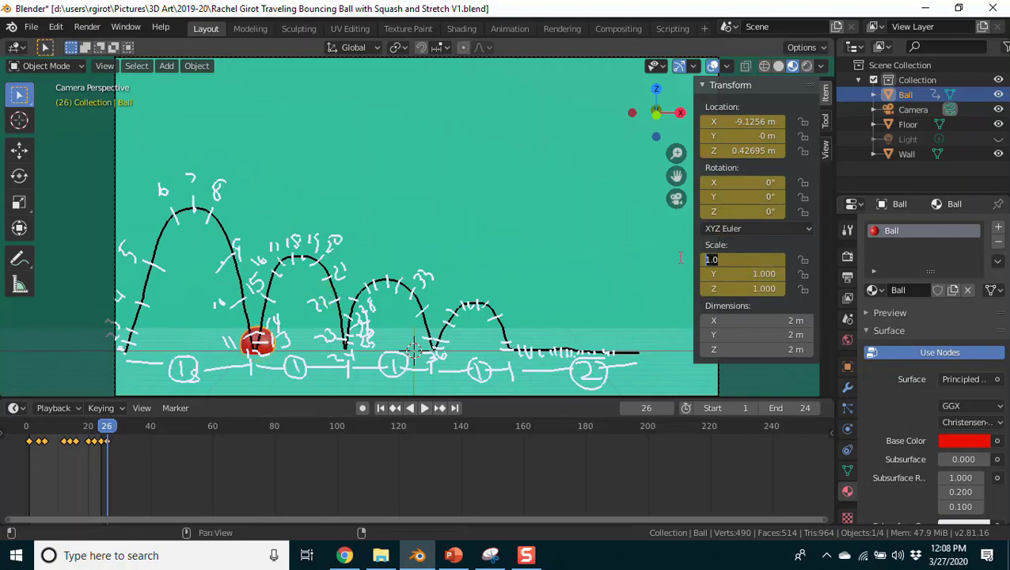
text(0.7)
key(Return)
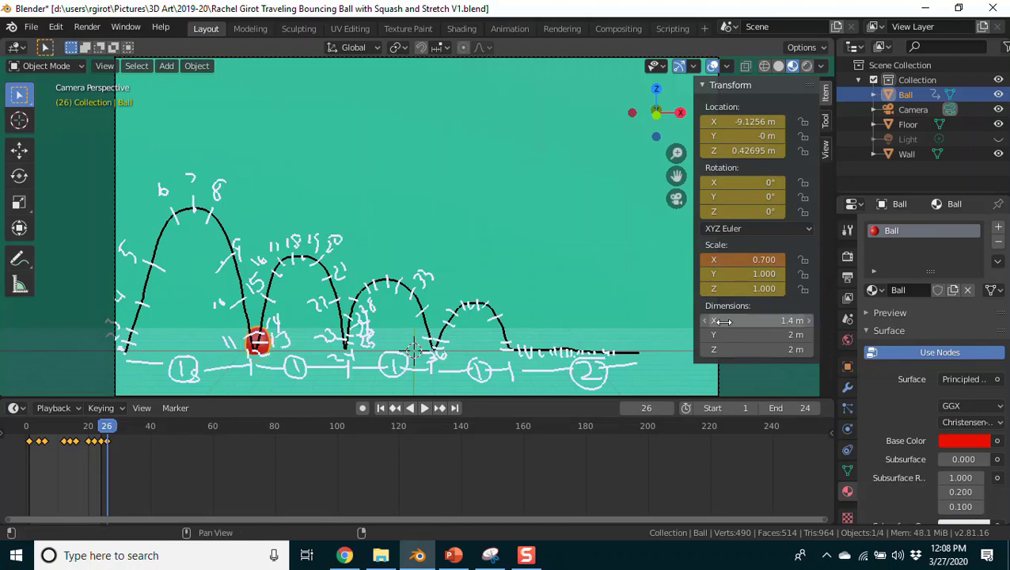
click(761, 289)
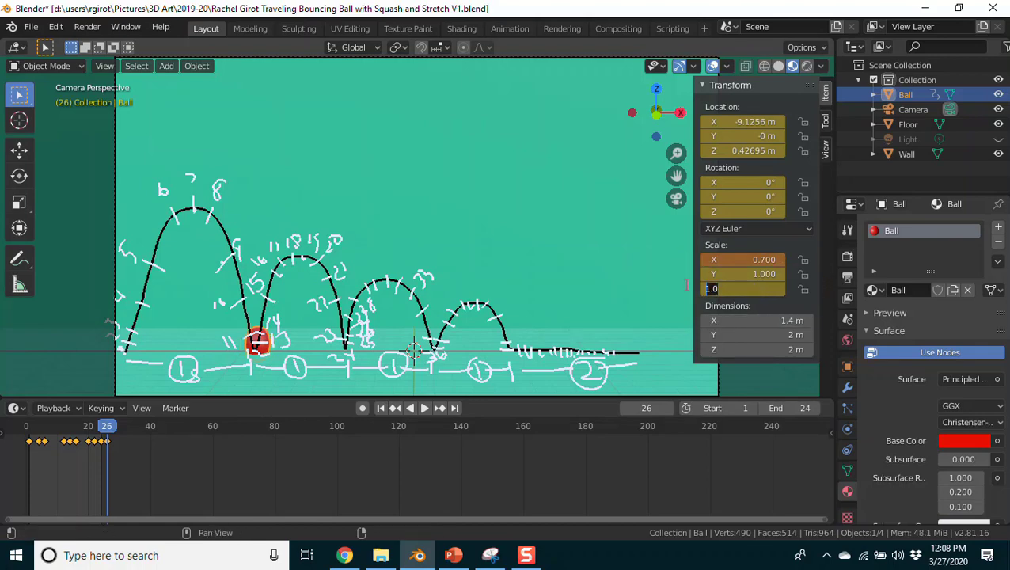
key(Return)
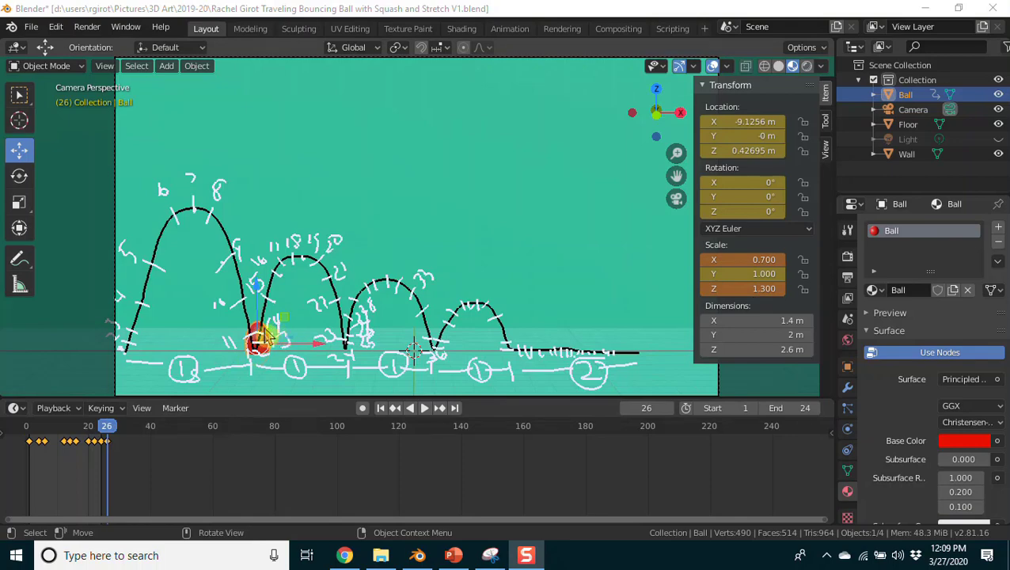
- Go to frame 28 and move the ball up the second arc, locking Y, to about X -8.9 m, Z 1.09 m
drag(114, 430, 116, 435)
key(g)
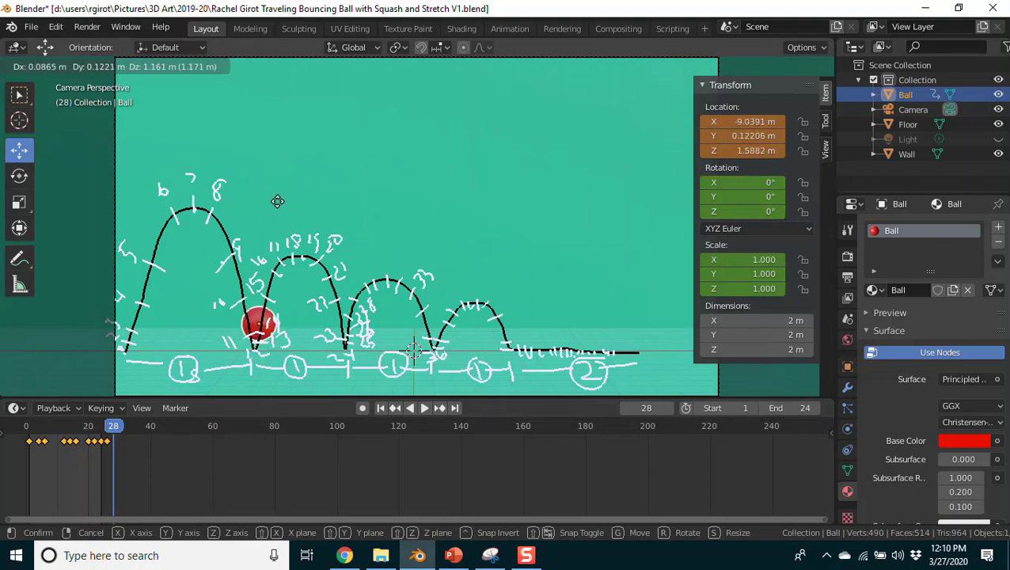
key(shift+y)
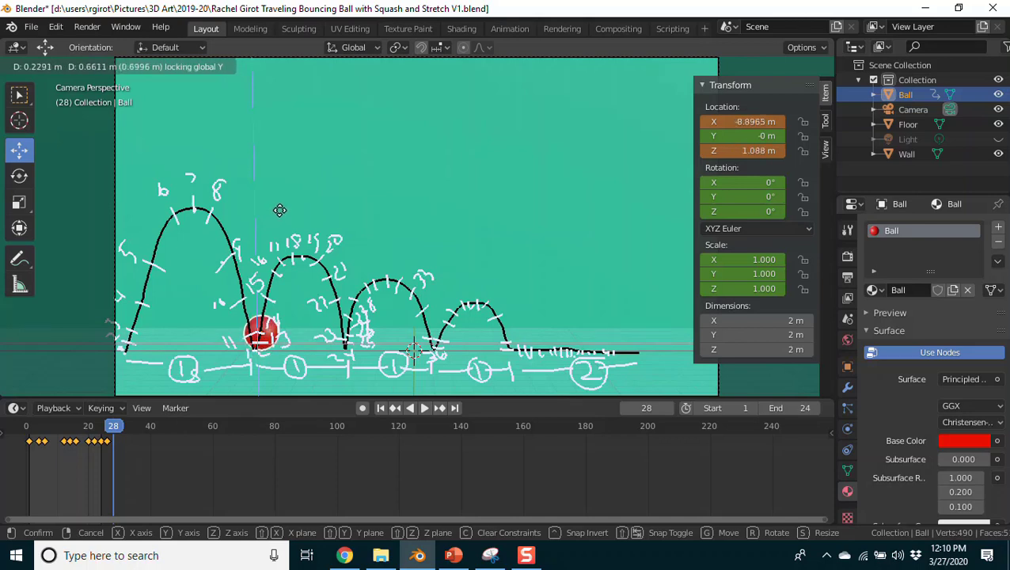
click(281, 212)
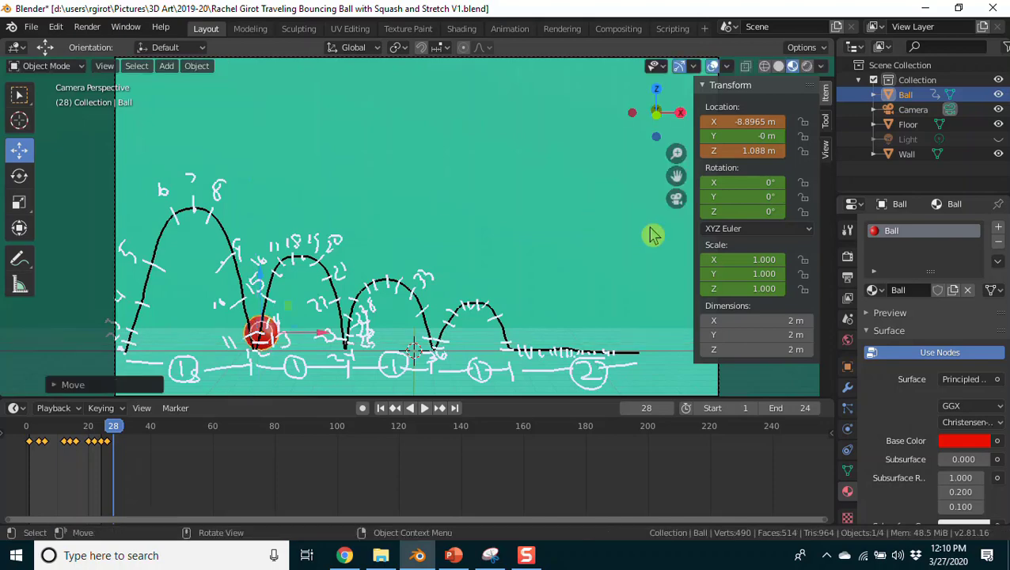
- Stretch the ball vertically by setting its X scale to 0.7 and Z scale to 1.3
click(748, 260)
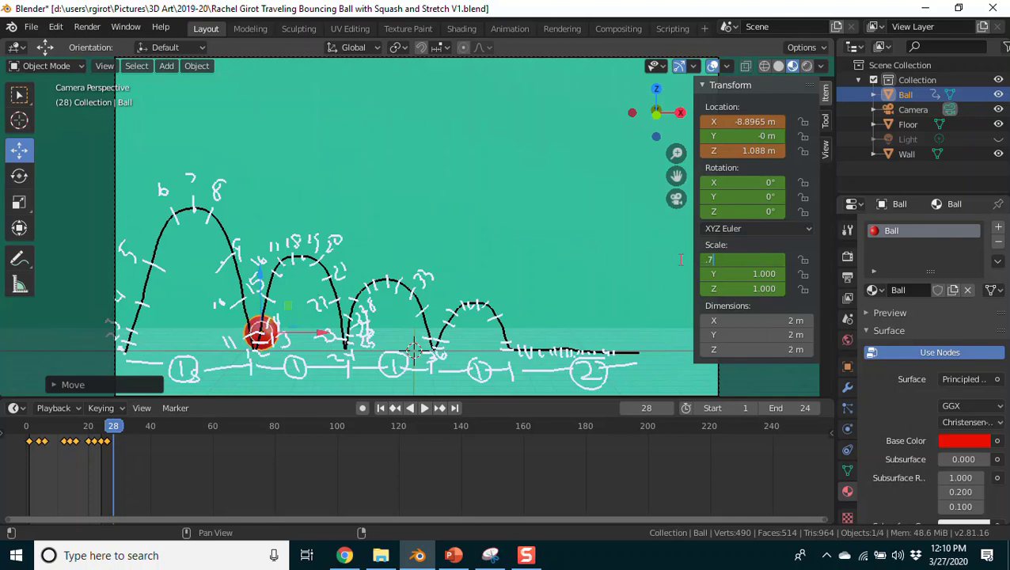
text(.7)
key(Return)
click(773, 288)
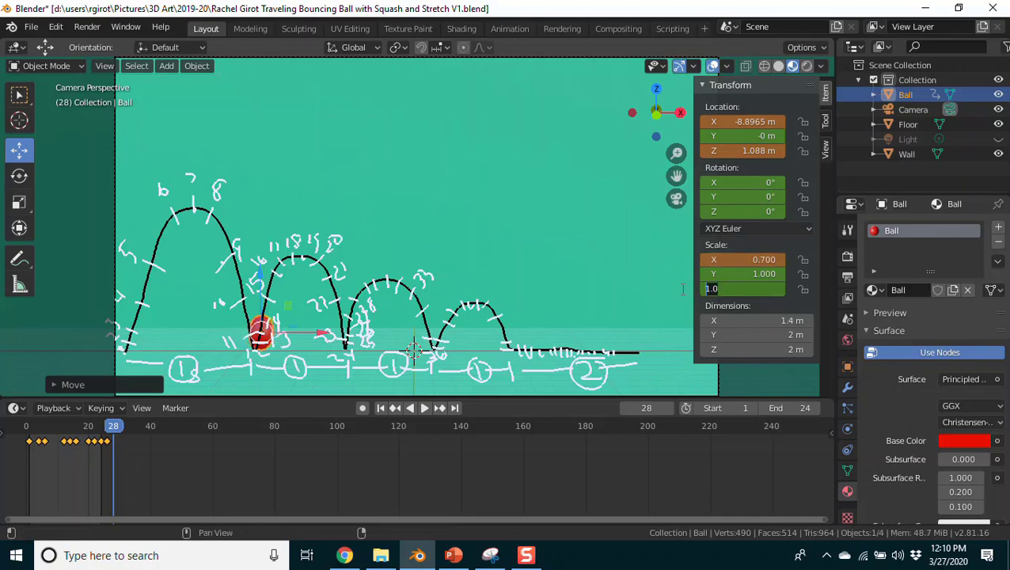
text(1.3)
key(Return)
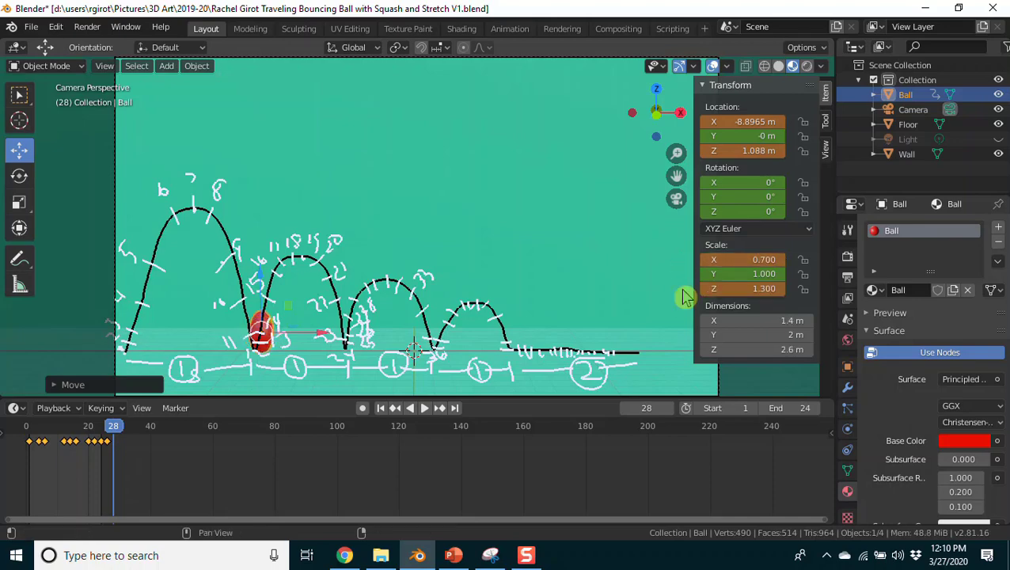
- Set the ball's Y rotation to 12° and insert a LocRotScale keyframe at frame 28
click(747, 201)
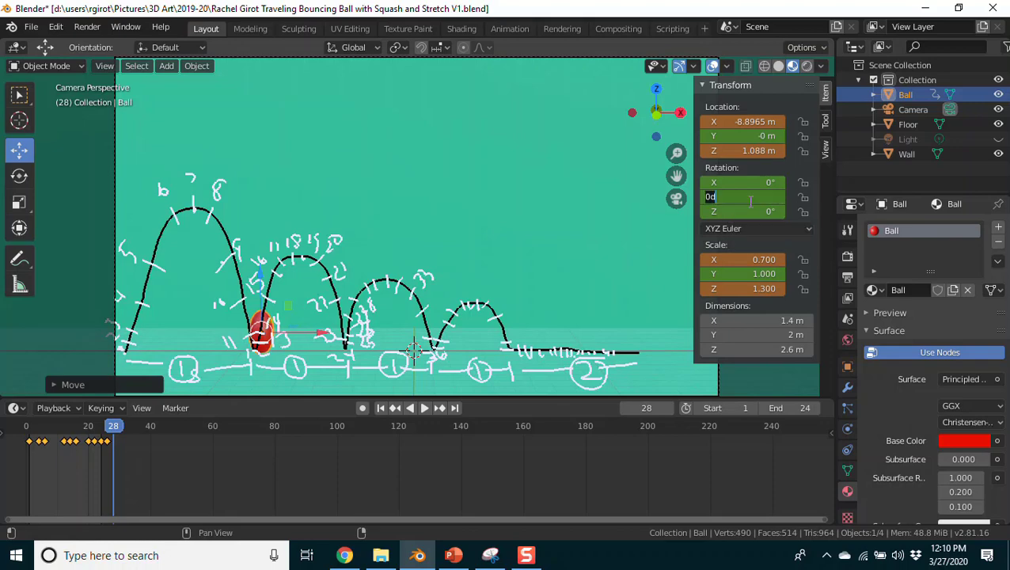
text(12)
key(Return)
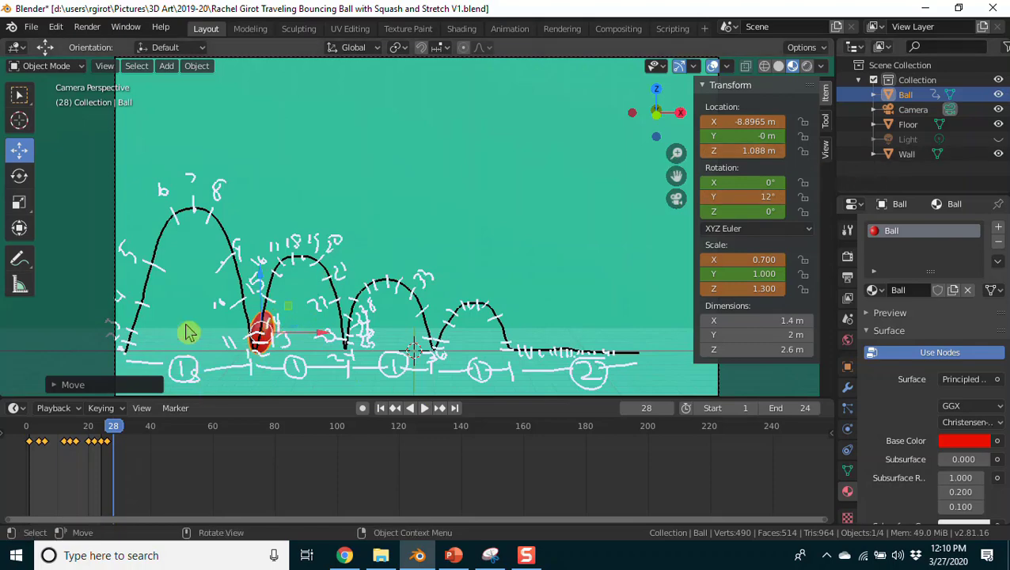
key(i)
click(161, 333)
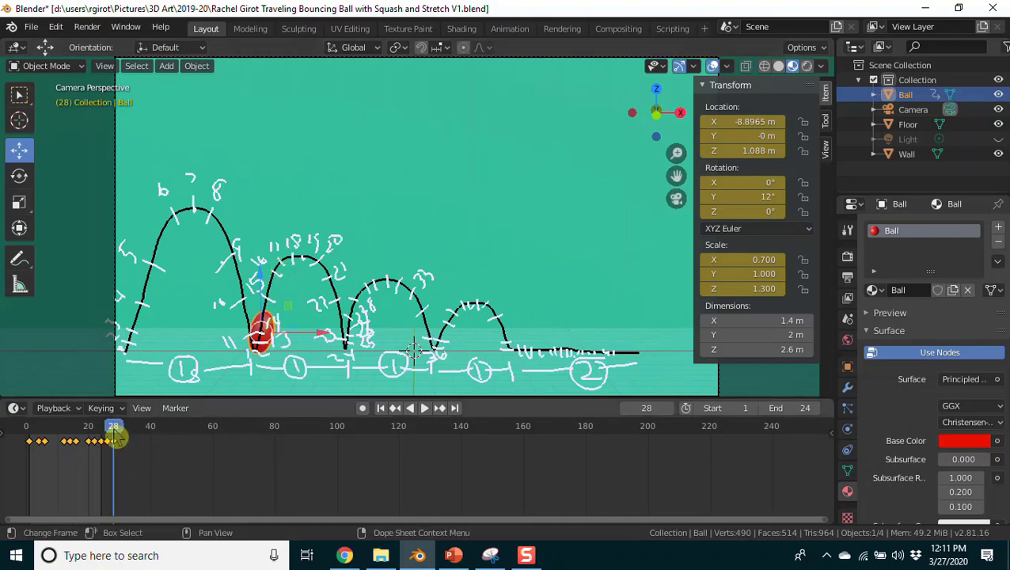
- Go to frame 34 and move the ball near the second arc's peak, locking Y, to about X -7.75 m, Z 5.28 m
drag(113, 428, 135, 439)
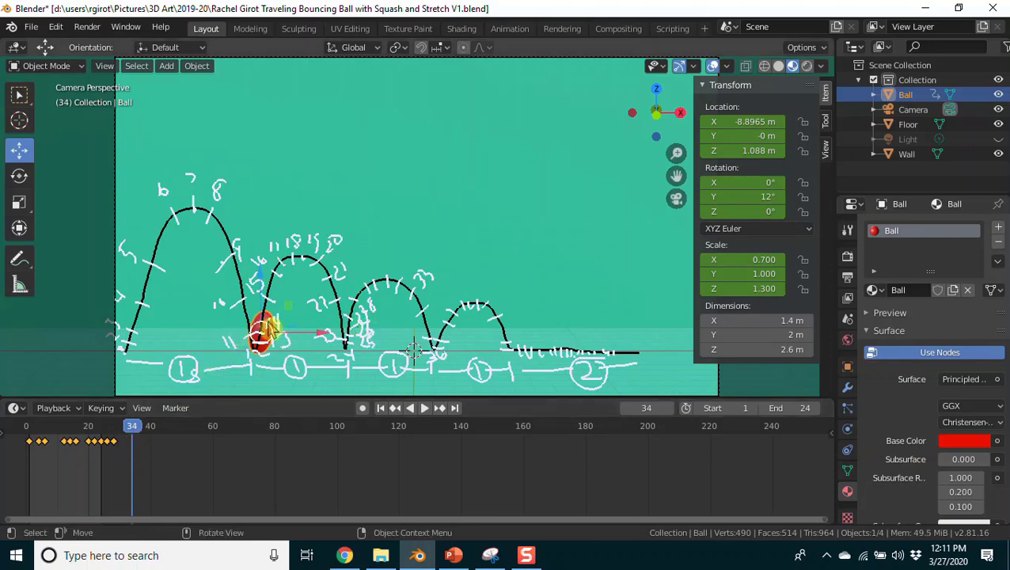
key(g)
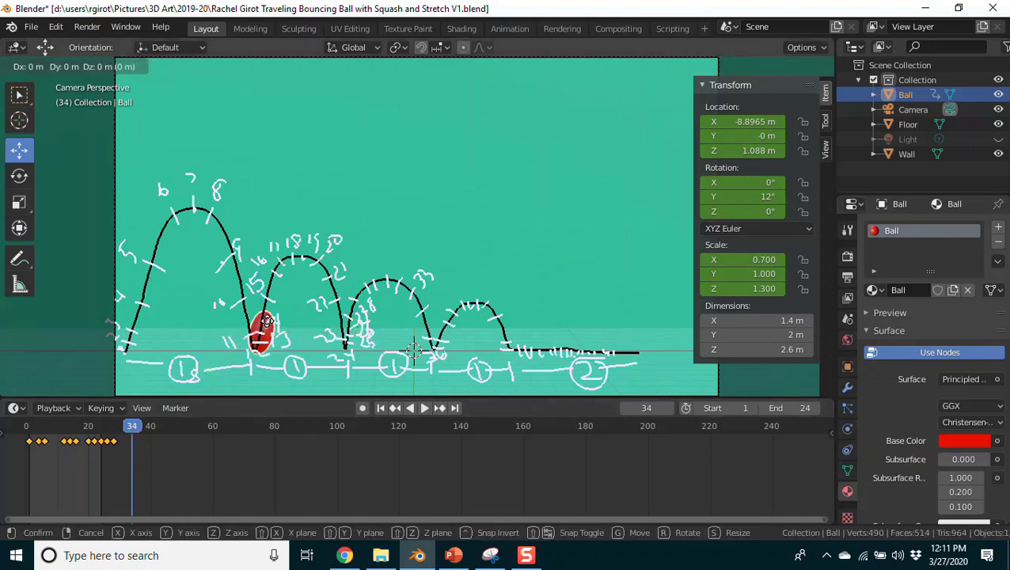
key(shift+y)
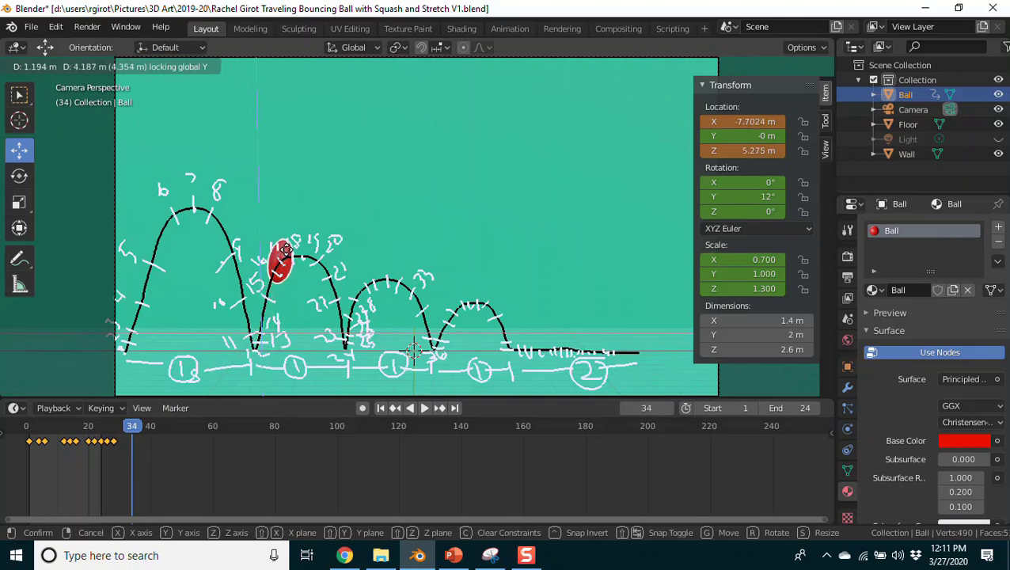
click(284, 249)
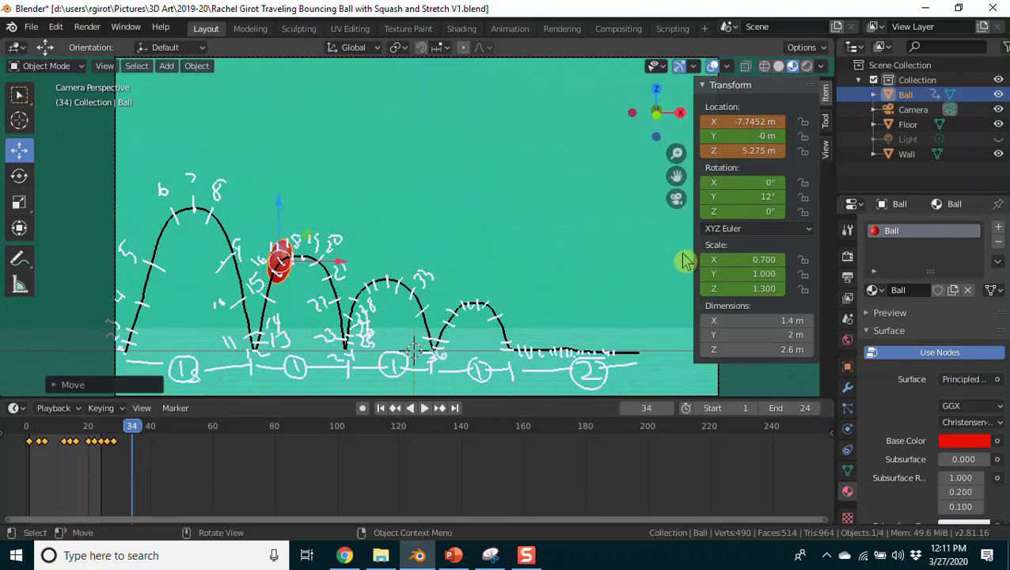
- Set the ball's Y rotation to 0° and its X and Z scale to 1
click(750, 201)
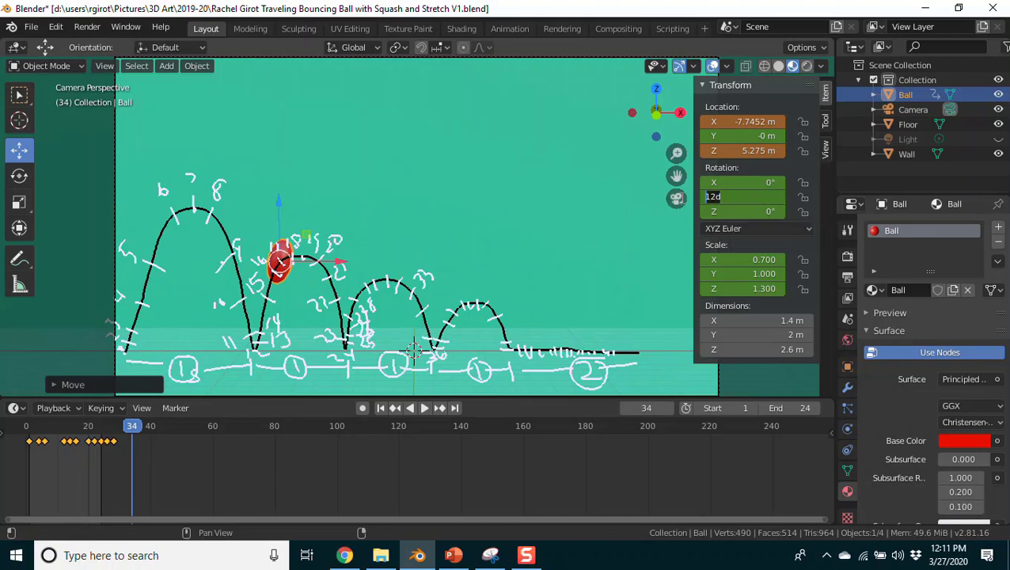
key(Return)
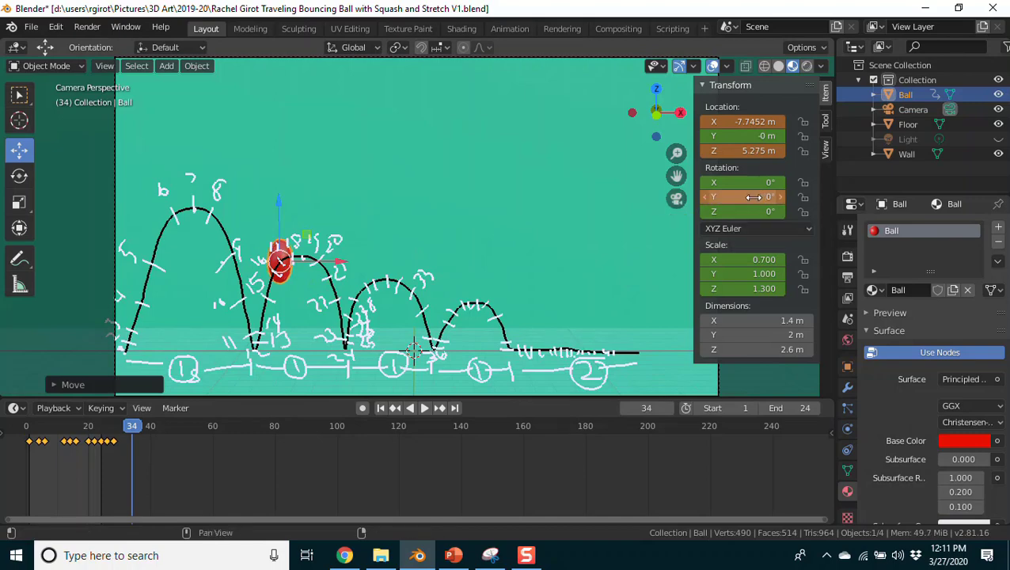
click(755, 260)
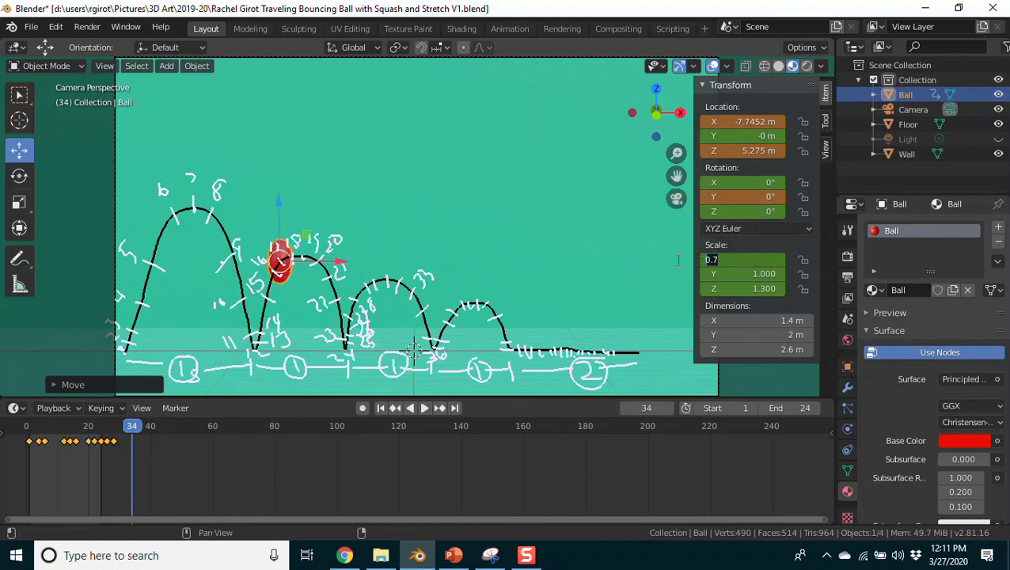
text(1)
key(Return)
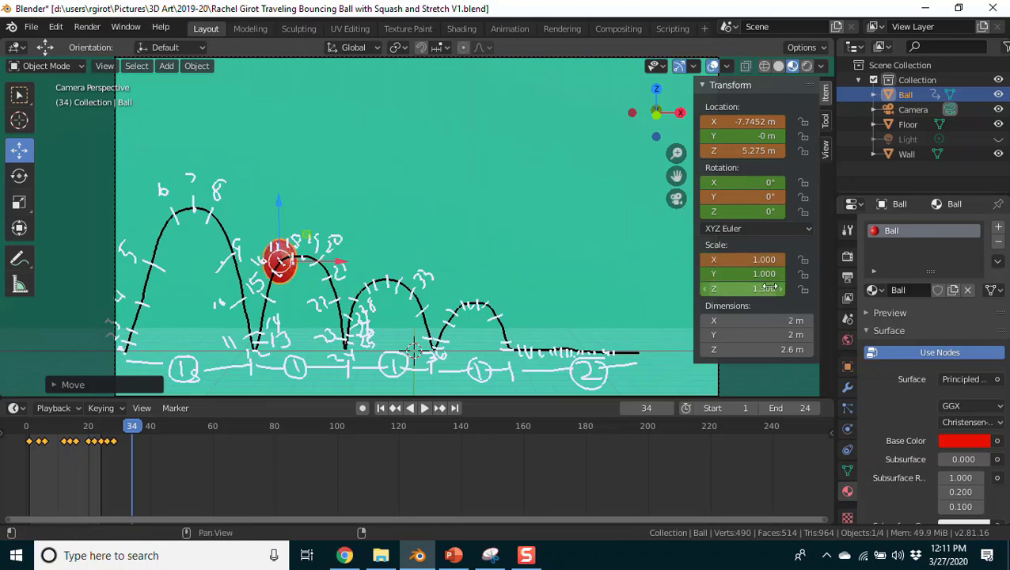
click(756, 289)
text(1.3)
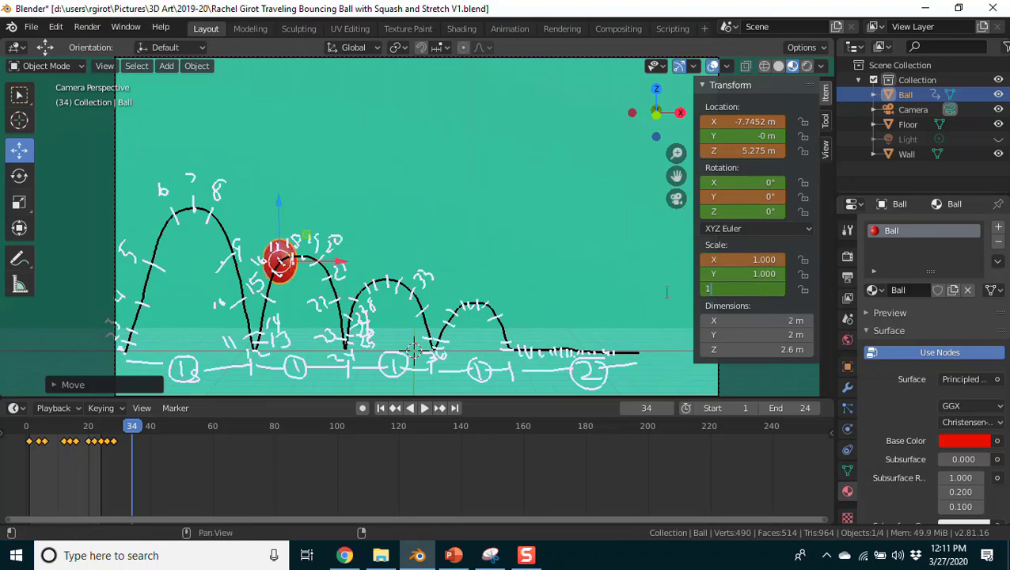
key(Return)
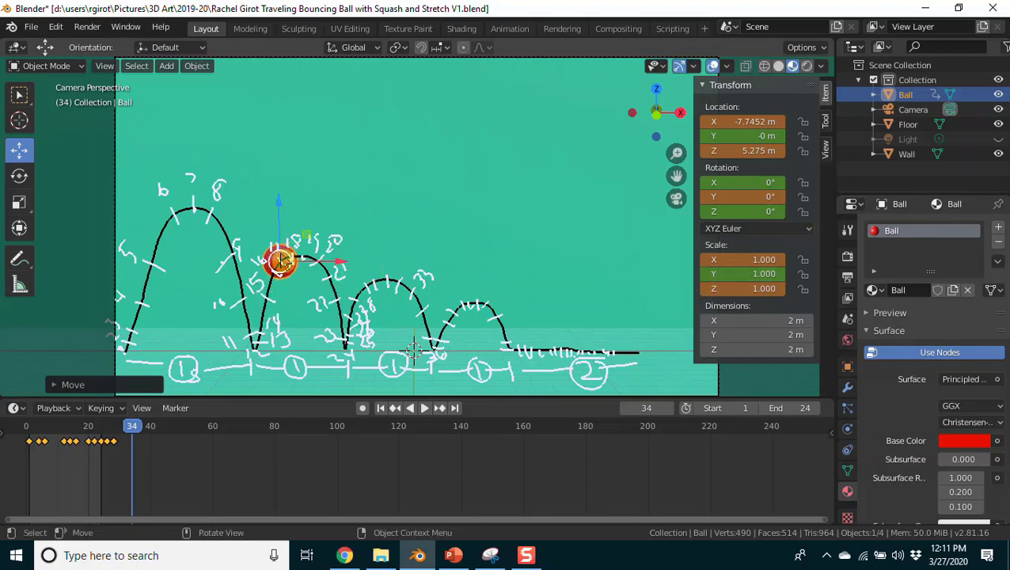
- Insert a LocRotScale keyframe for the ball at frame 34
key(i)
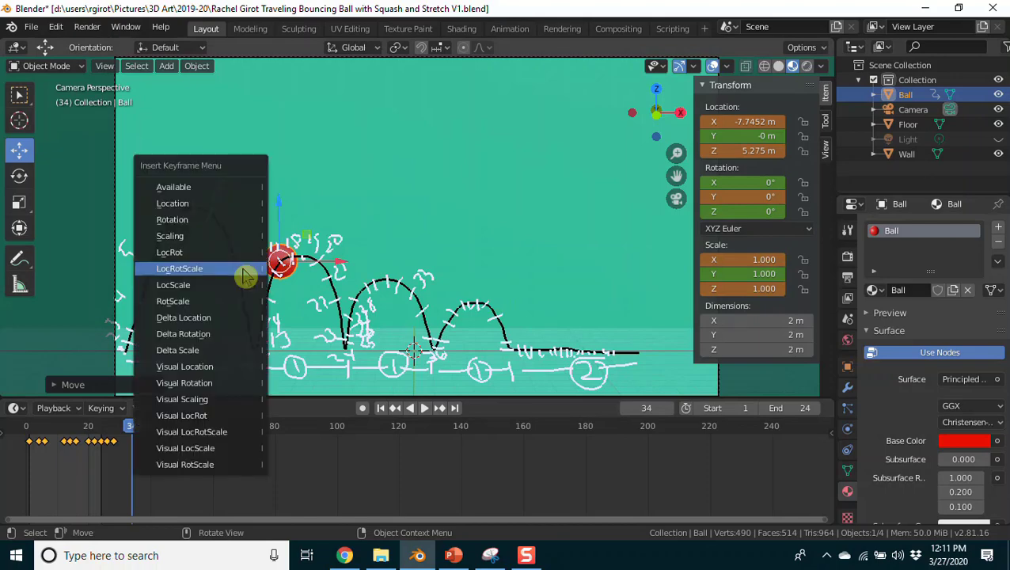
click(244, 269)
key(g)
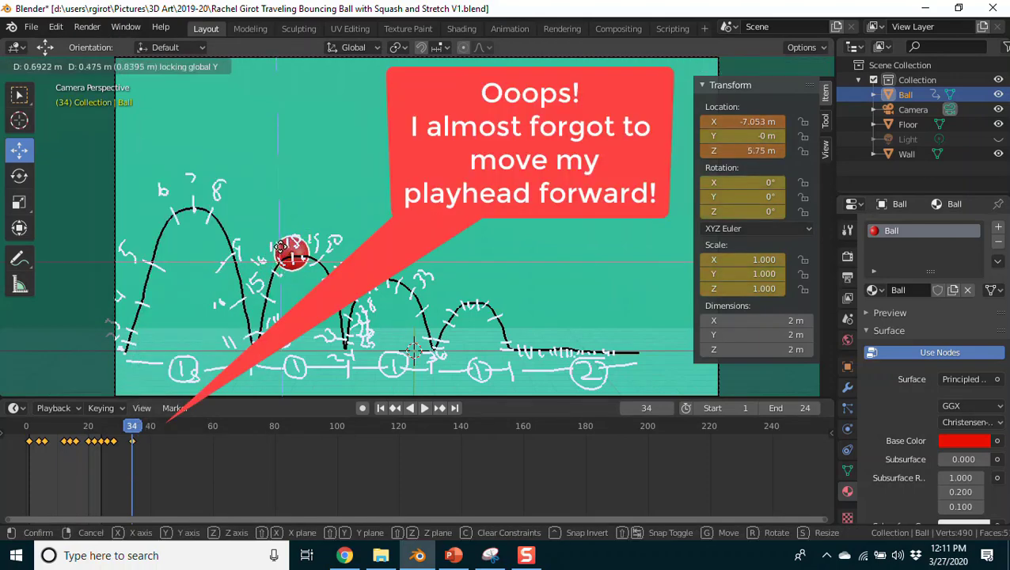
click(281, 248)
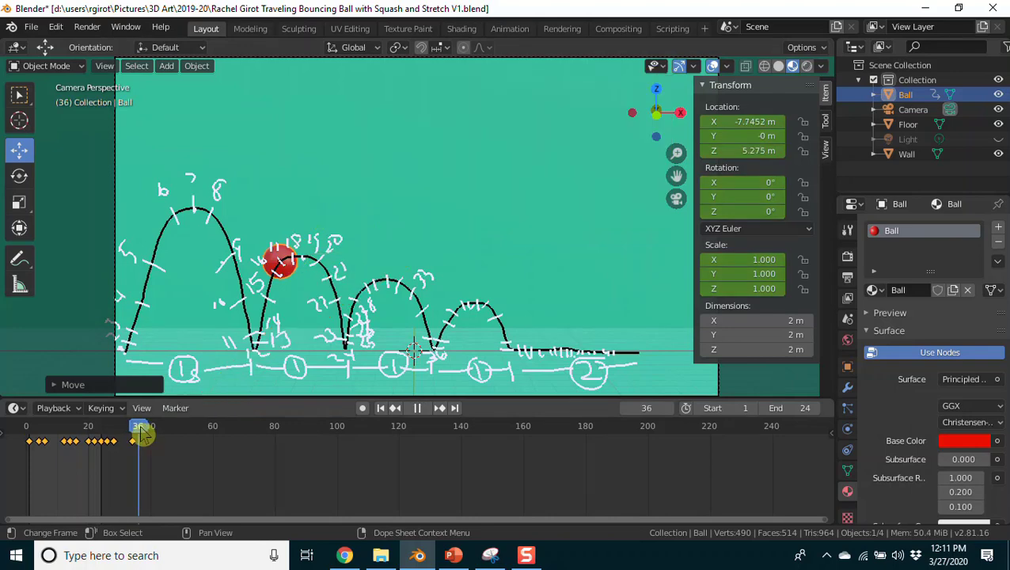
- At frame 36, move the ball to about X -7.01 m, Z 5.84 m with Y locked and insert a LocRotScale keyframe
click(138, 432)
key(g)
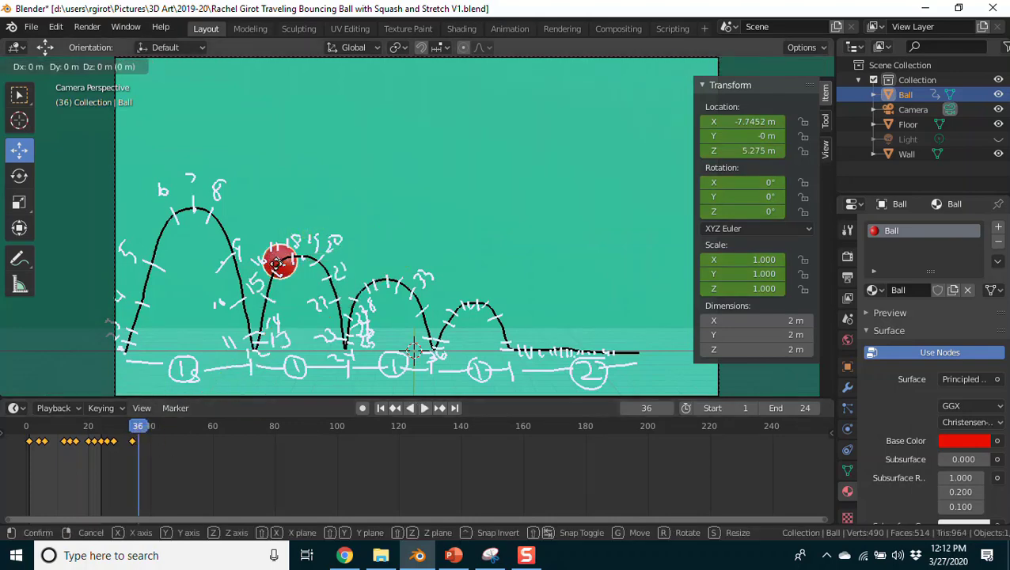
key(shift+y)
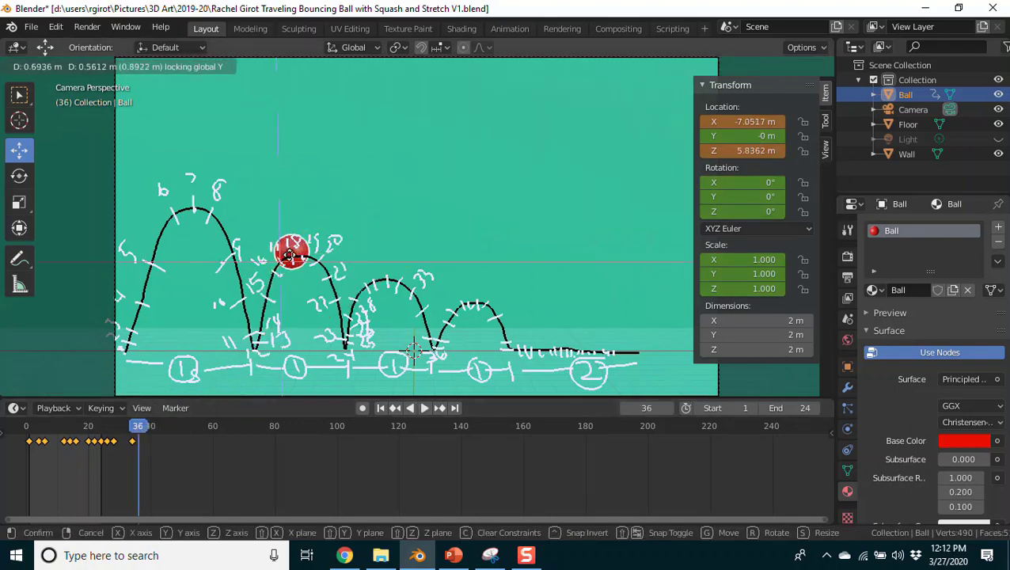
click(289, 252)
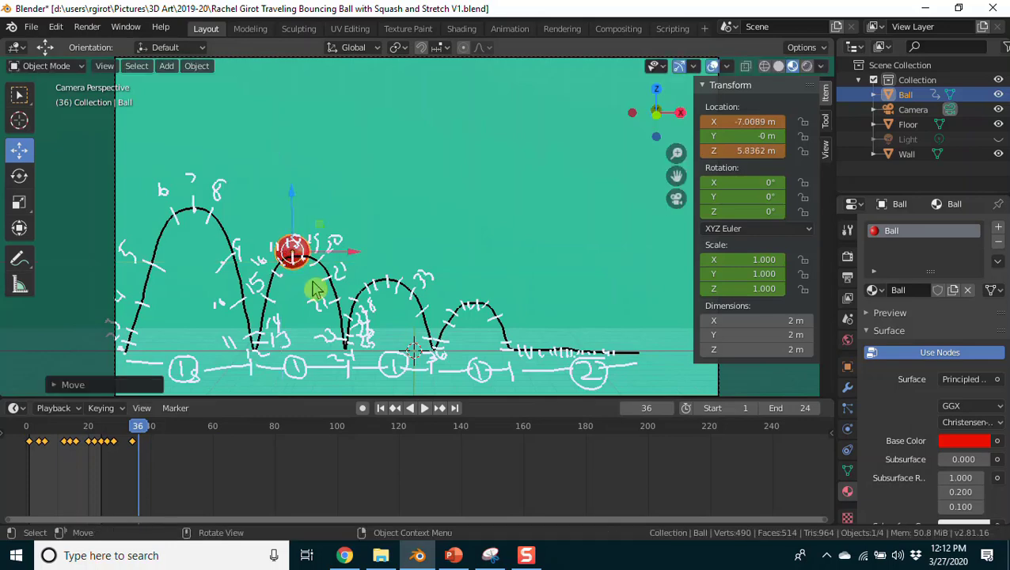
key(i)
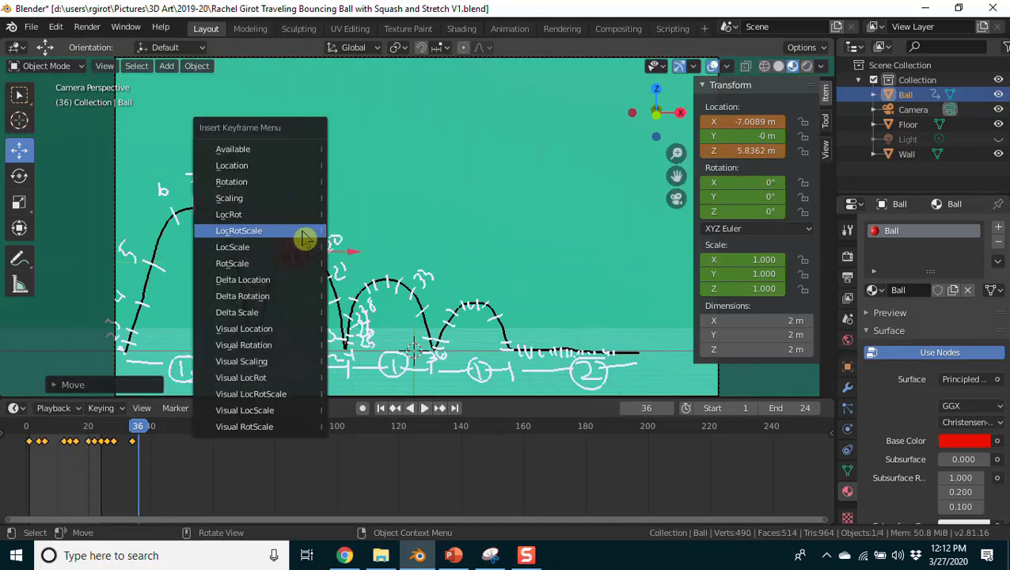
click(303, 237)
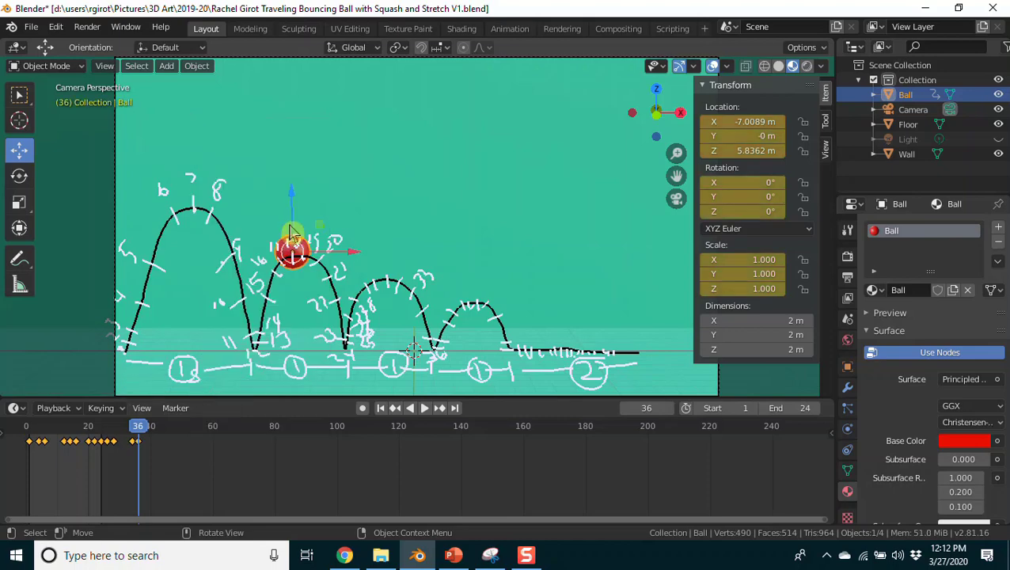
- At frame 38, move the ball to about X -6.33 m, Z 5.84 m with Y locked and insert a LocRotScale keyframe
click(142, 435)
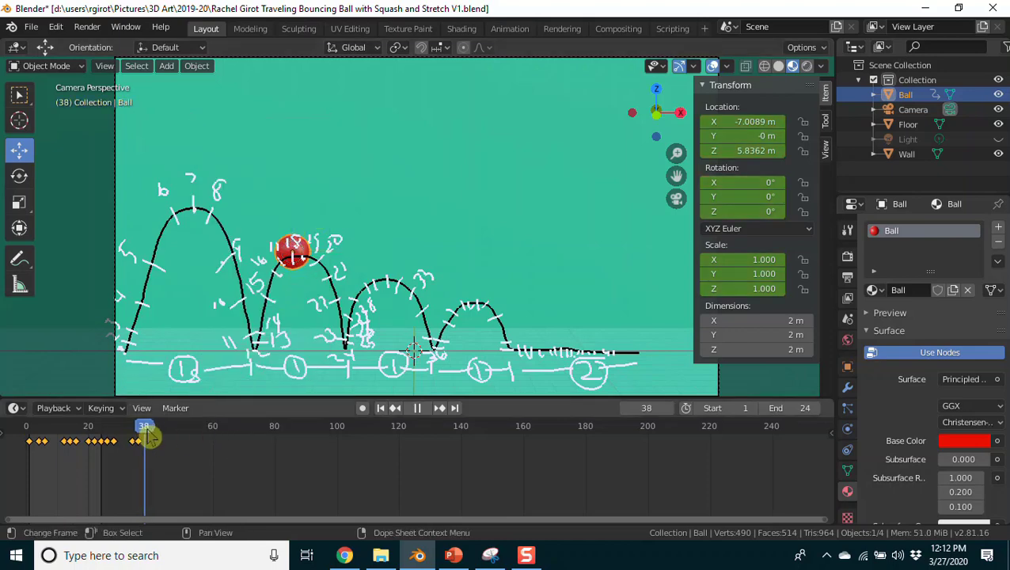
key(g)
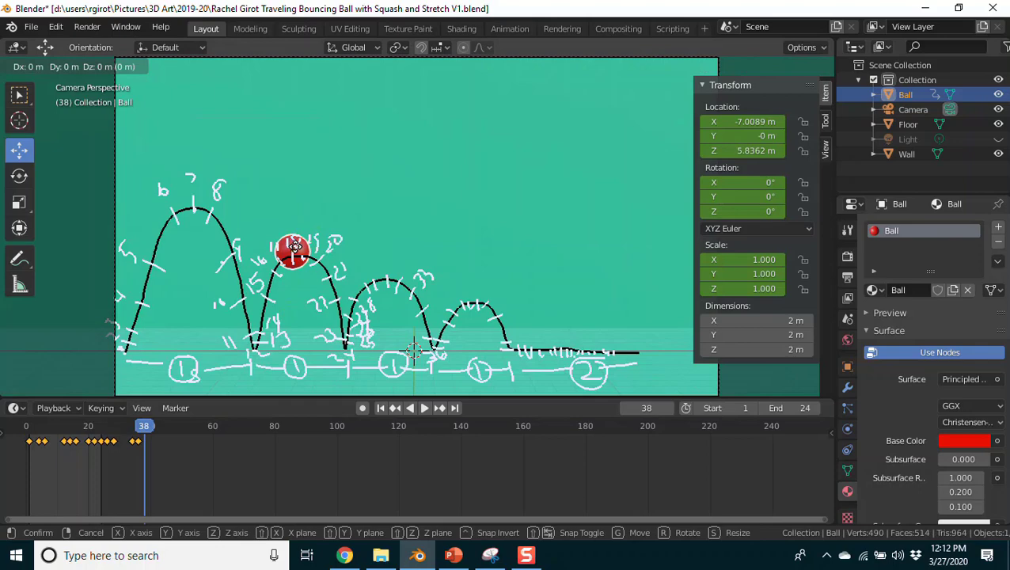
key(shift+y)
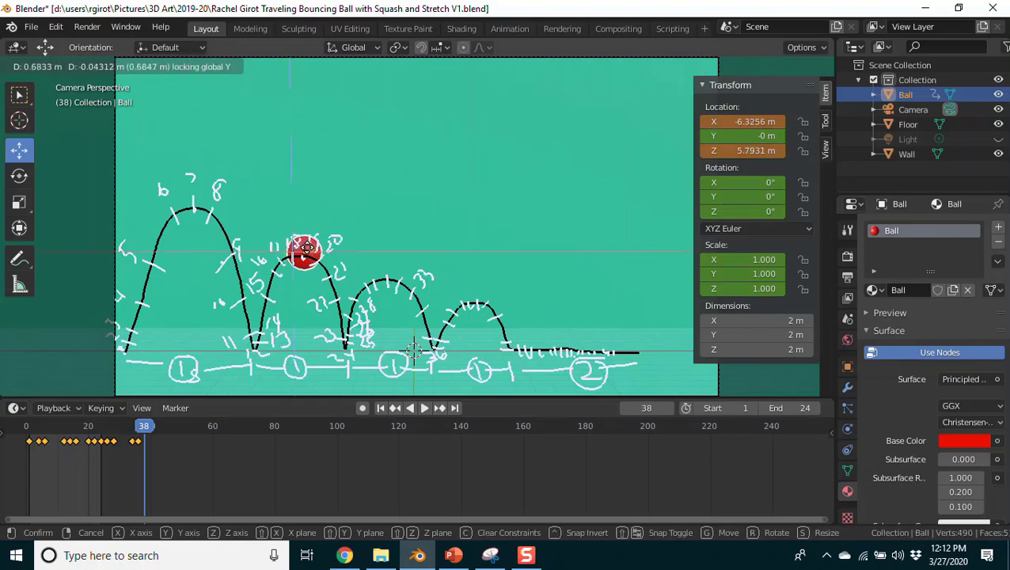
click(305, 249)
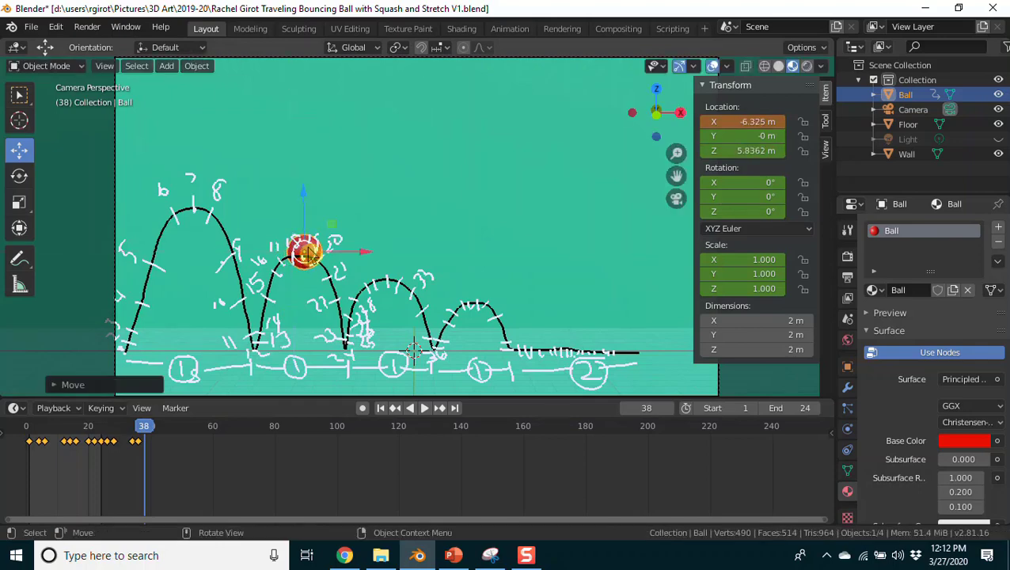
key(i)
click(277, 283)
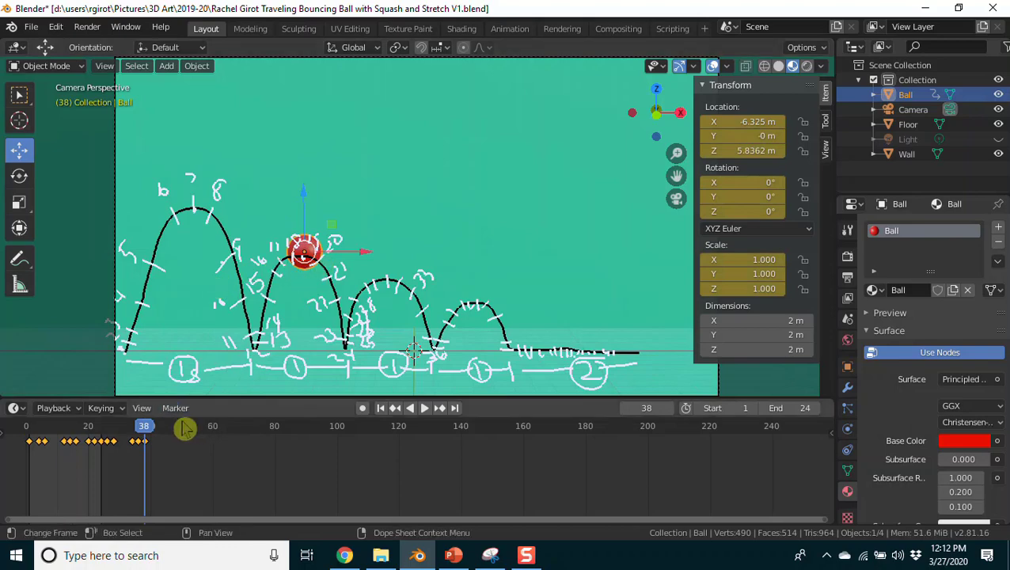
- At frame 40, move the ball to about X -5.52 m, Z 5.45 m with Y locked and insert a LocRotScale keyframe
click(150, 428)
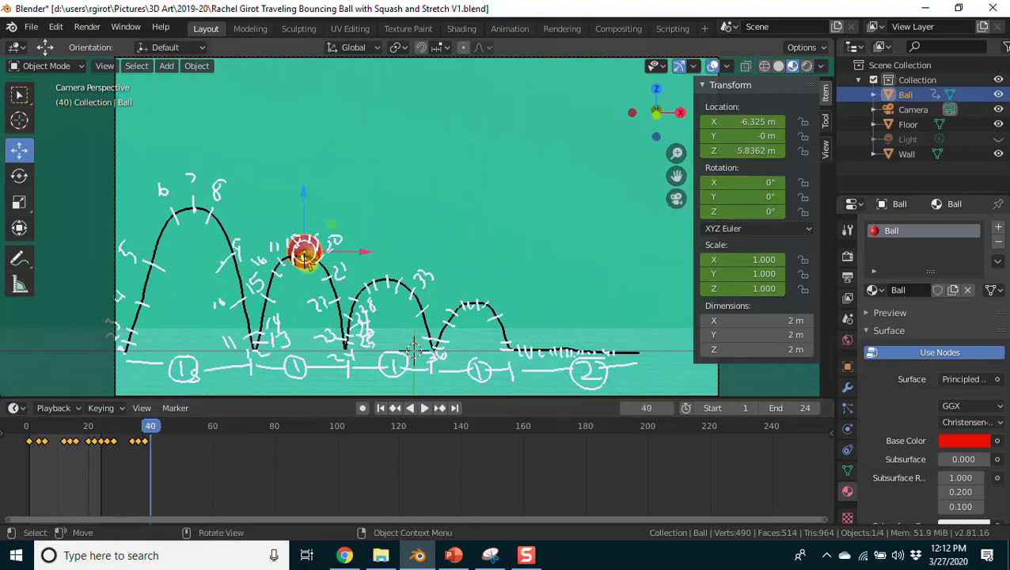
key(g)
key(shift+y)
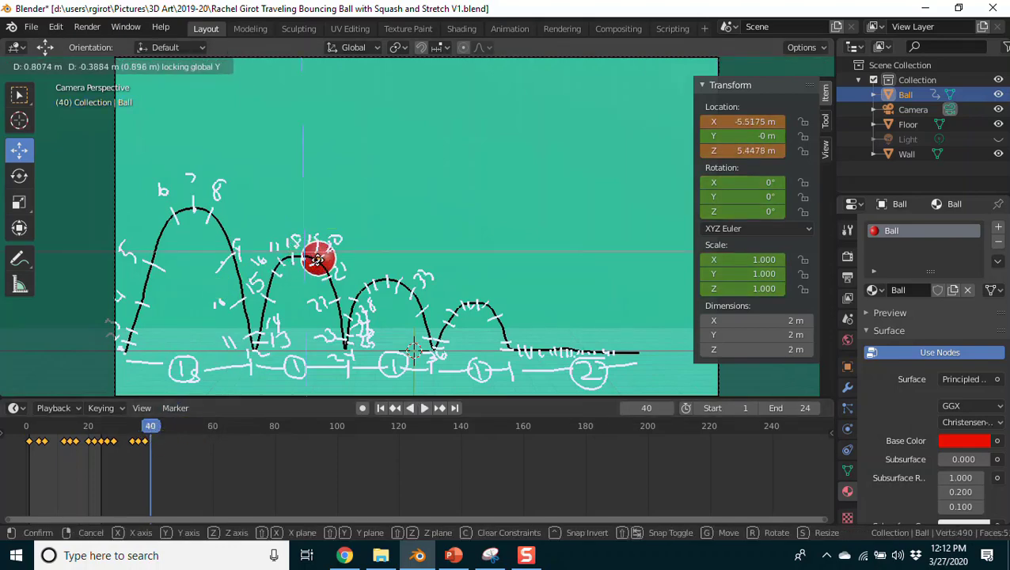
click(317, 260)
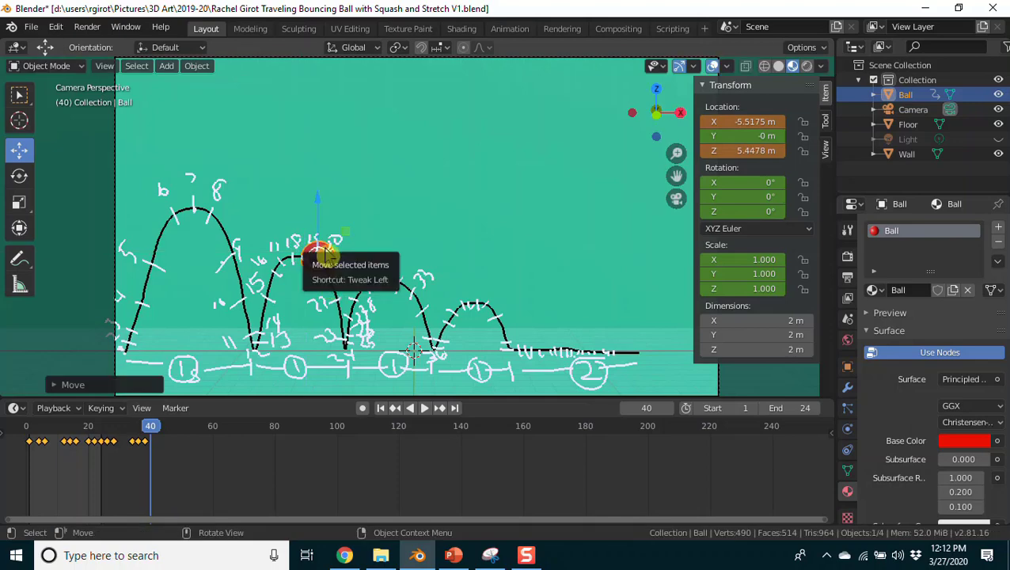
key(i)
click(304, 249)
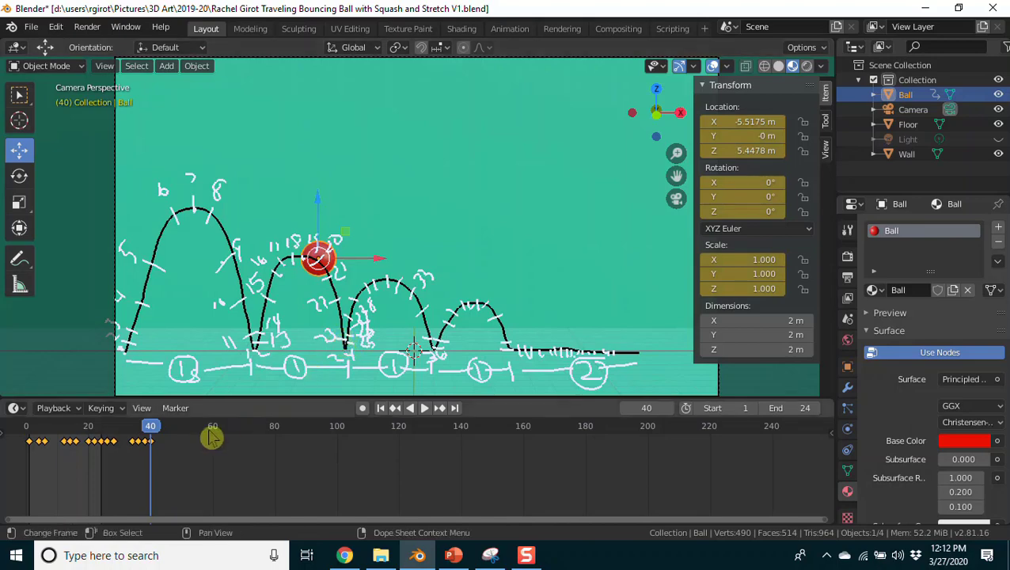
- Go to frame 44 and move the ball down the second arc's far side to about X -4.27 m, Z 1.44 m
key(space)
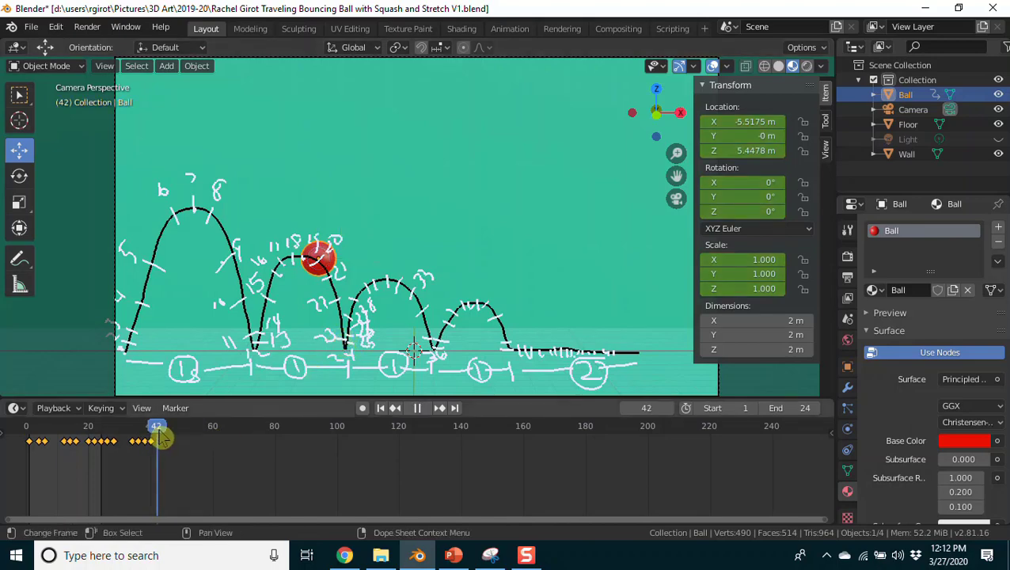
key(space)
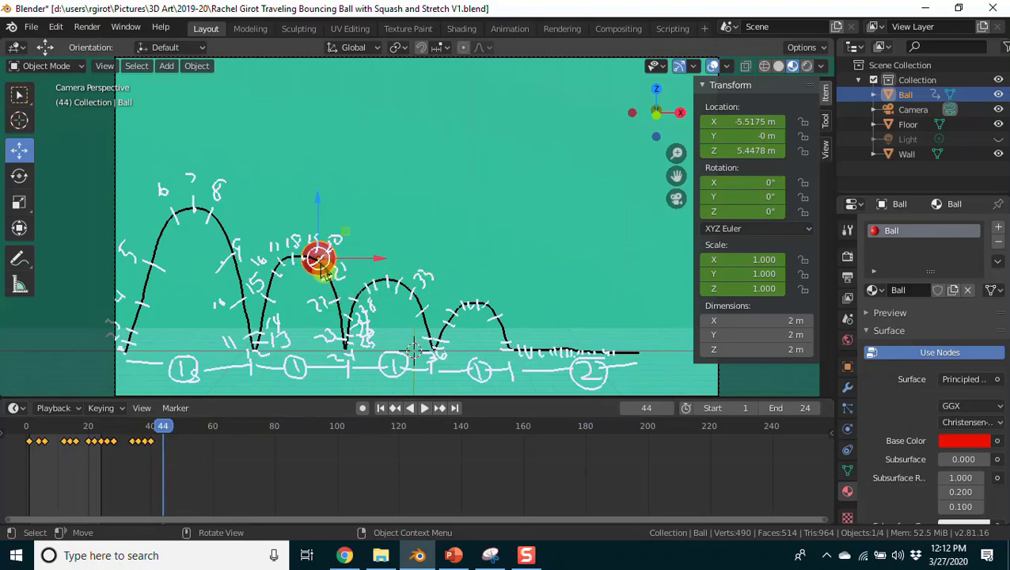
drag(318, 260, 342, 327)
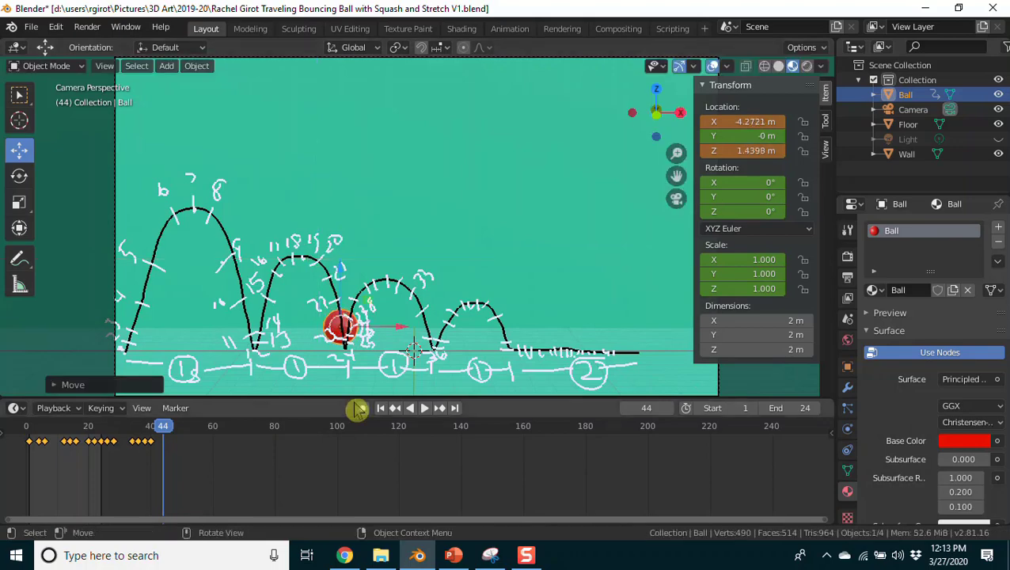
- Stretch the ball at frame 44 by setting its X scale to 0.7 and Z scale to 1.3
click(766, 265)
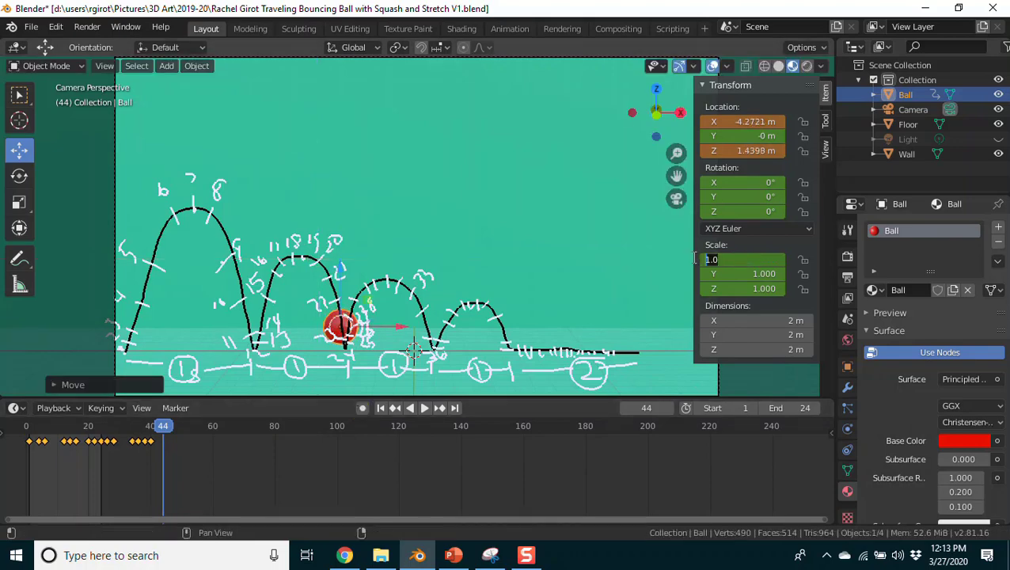
text(0.7)
key(Return)
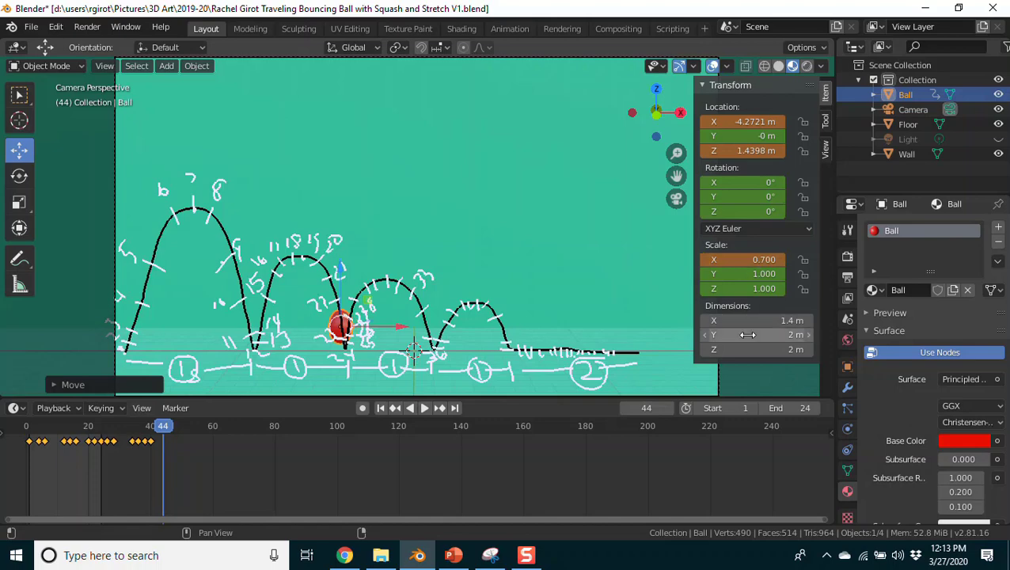
click(759, 290)
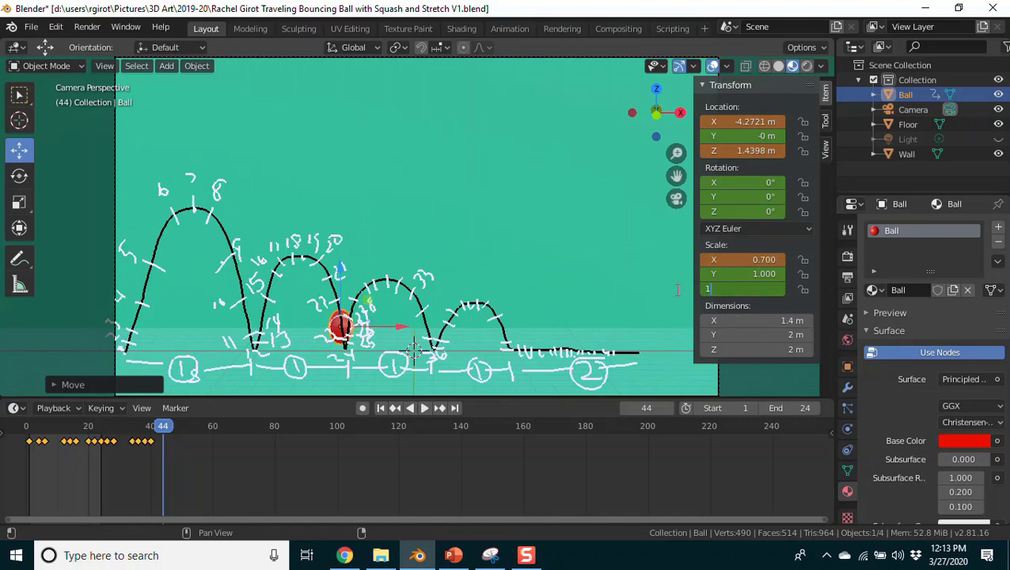
key(Return)
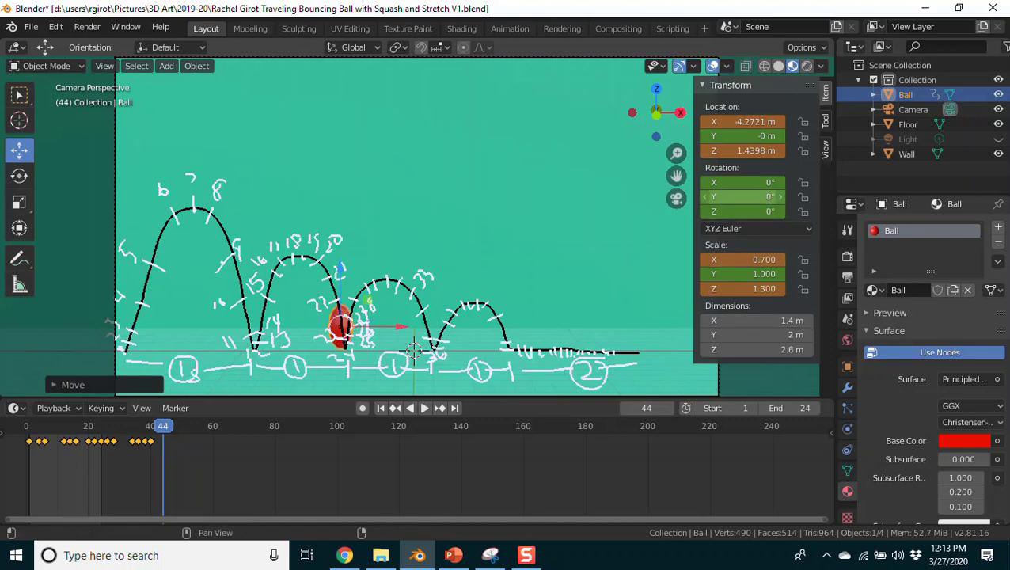
- Set the ball's Y rotation to -12° and insert a LocRotScale keyframe at frame 44
click(748, 196)
text(-12)
key(Return)
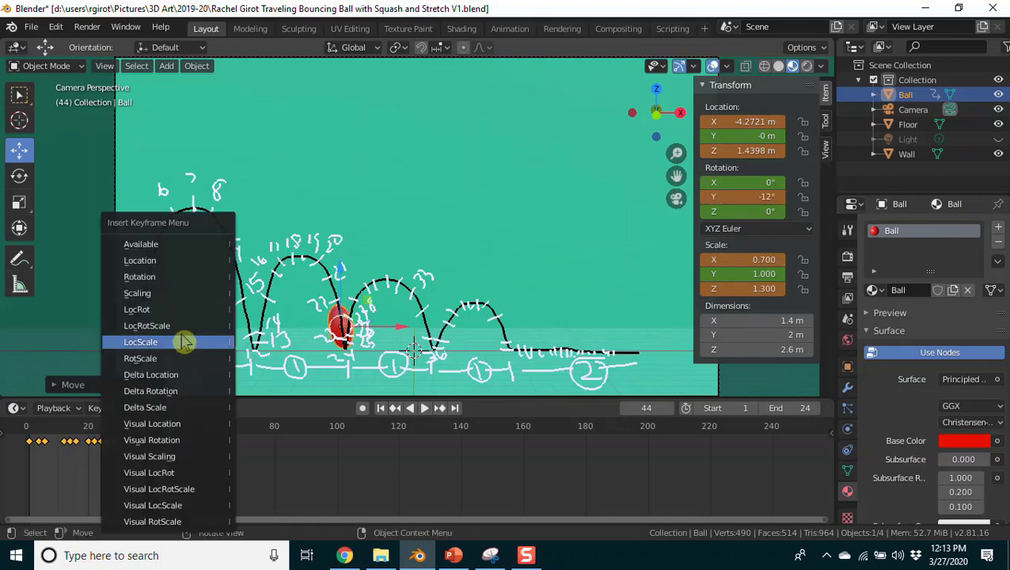
click(183, 341)
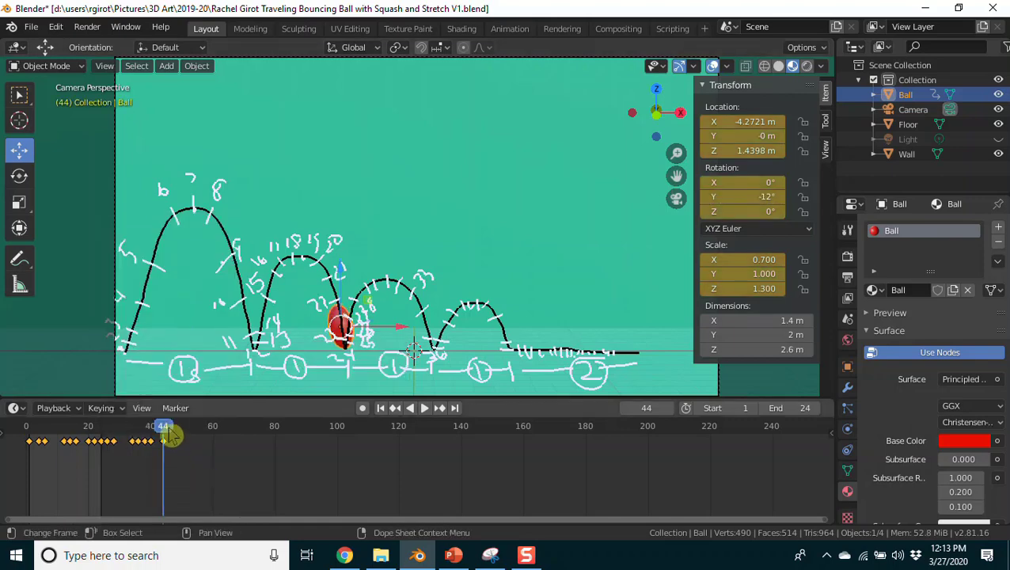
- Go to frame 46 and move the ball to the second arc's landing point, locking Y, at about X -4.06 m, Z 0.69 m
key(space)
key(space)
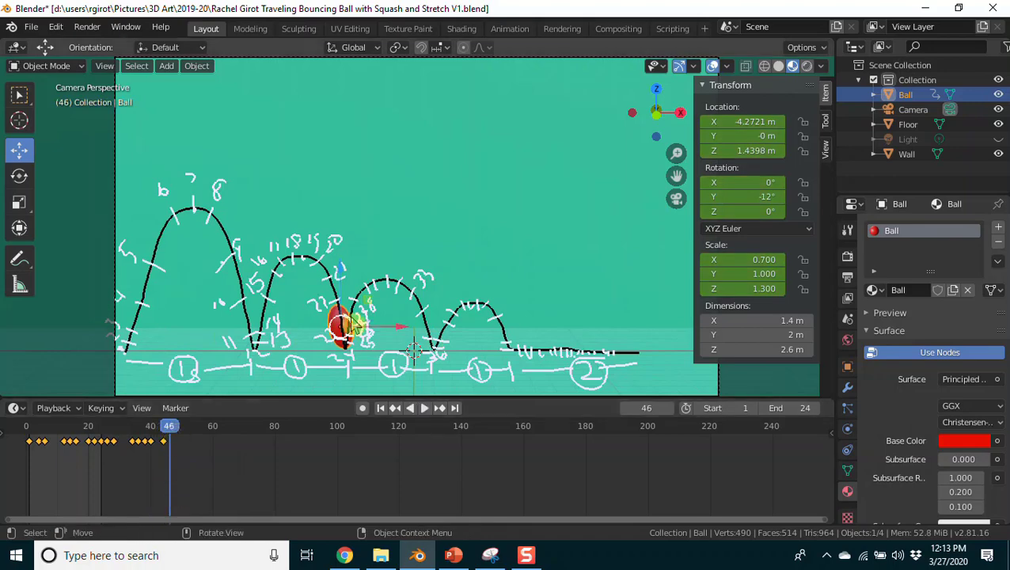
key(g)
key(shift+y)
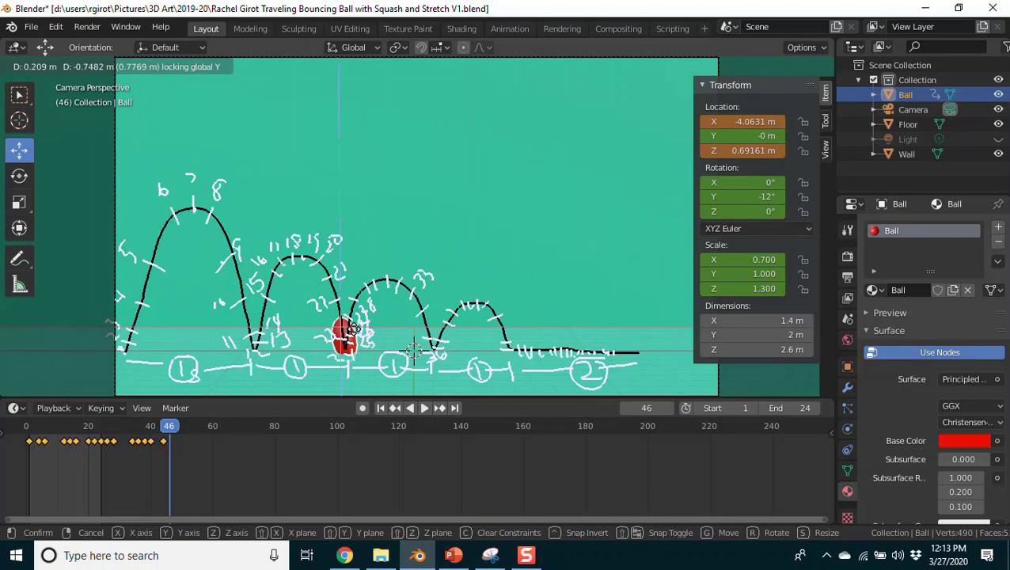
click(354, 328)
- Set the ball's X and Z scale to 1 and insert a LocRotScale keyframe at frame 46
click(761, 259)
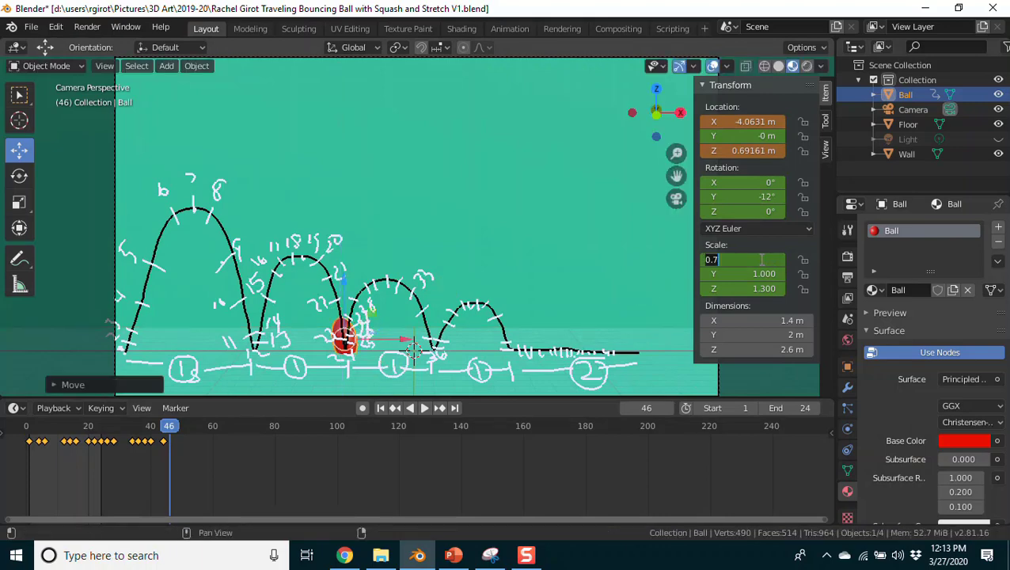
text(1)
key(Return)
click(754, 289)
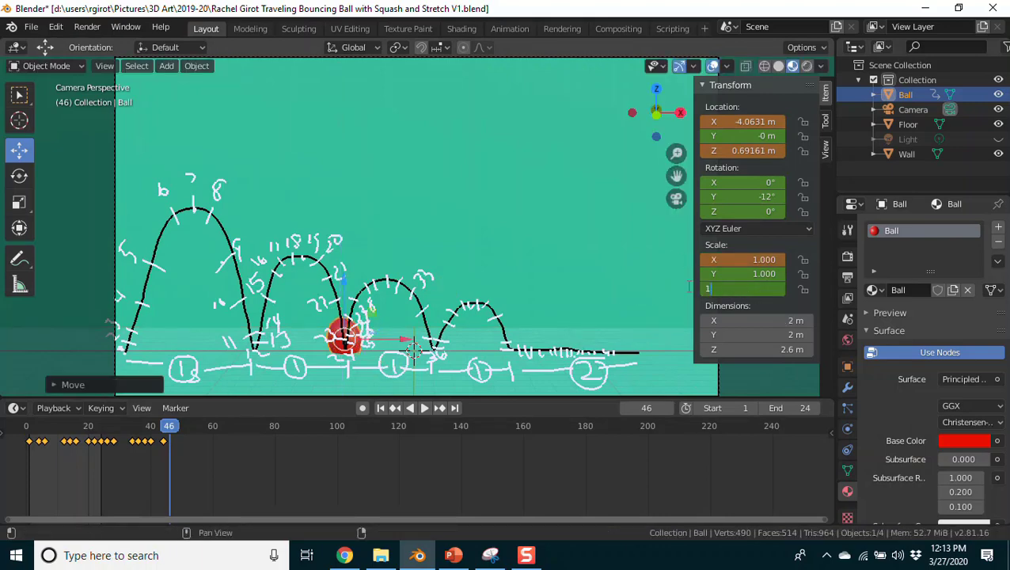
text(1)
key(Return)
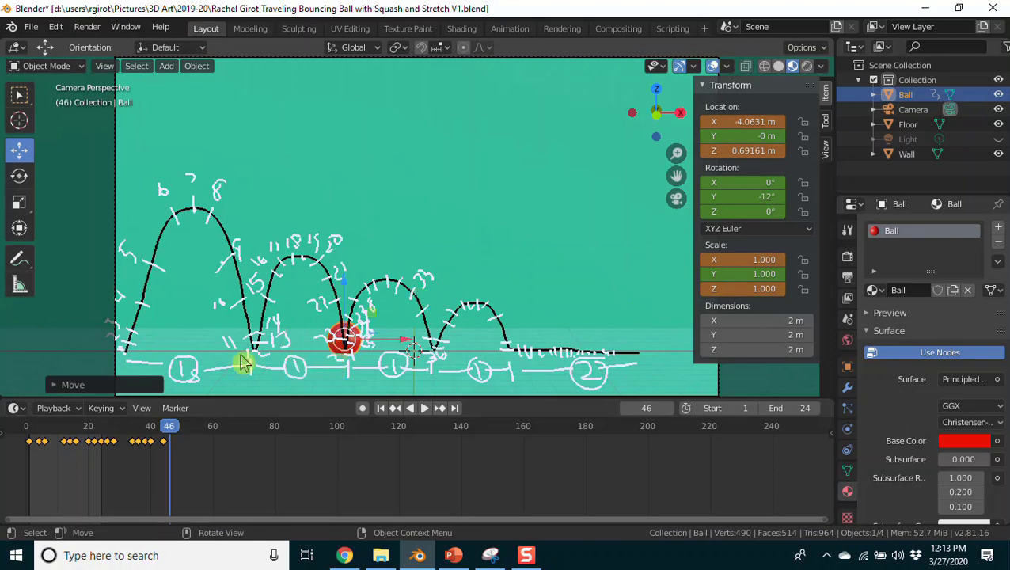
key(i)
click(237, 313)
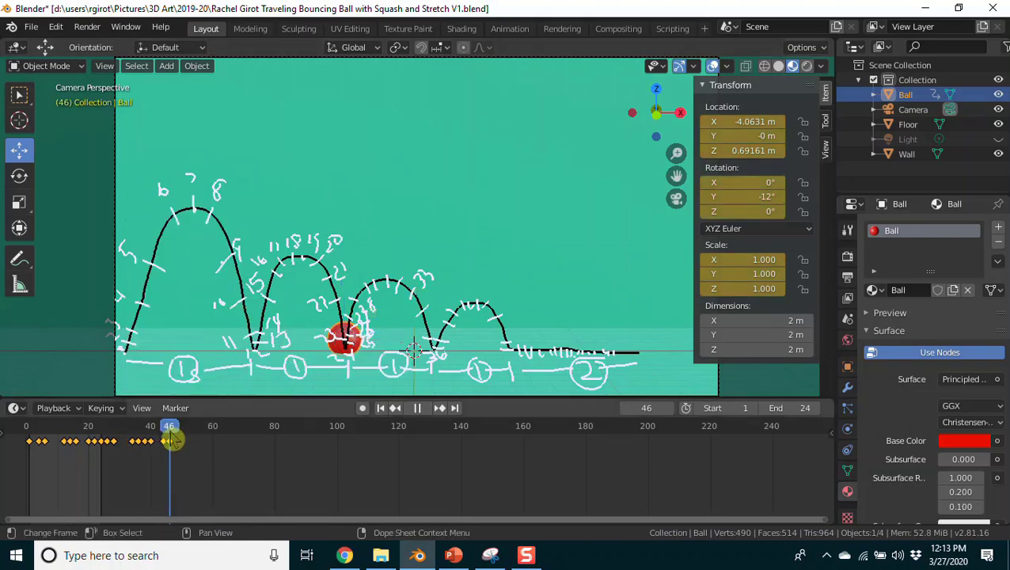
- Go to frame 48 and lower the ball to the floor, locking Y, at about X -4.07 m, Z 0.16 m
key(Right)
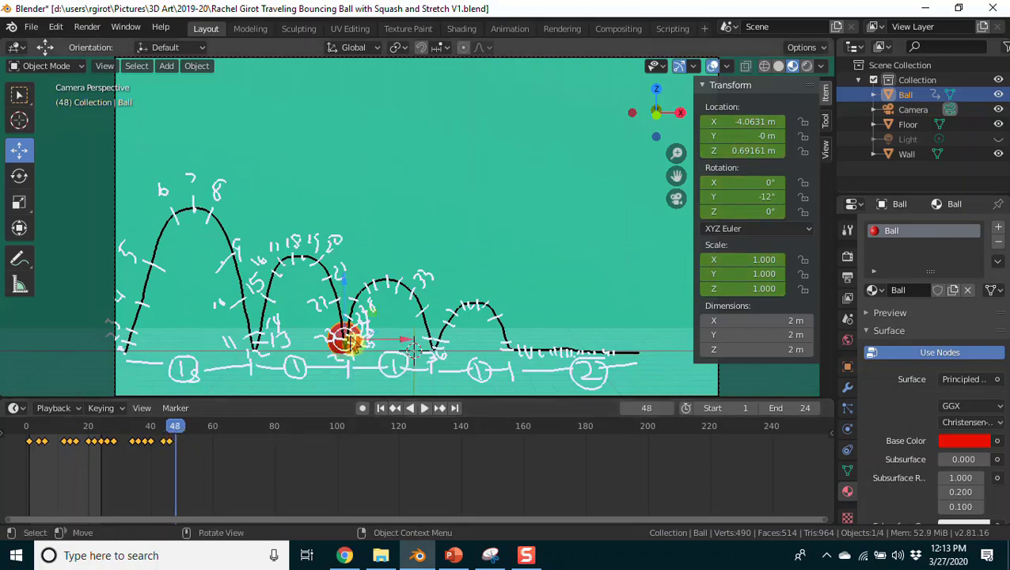
key(g)
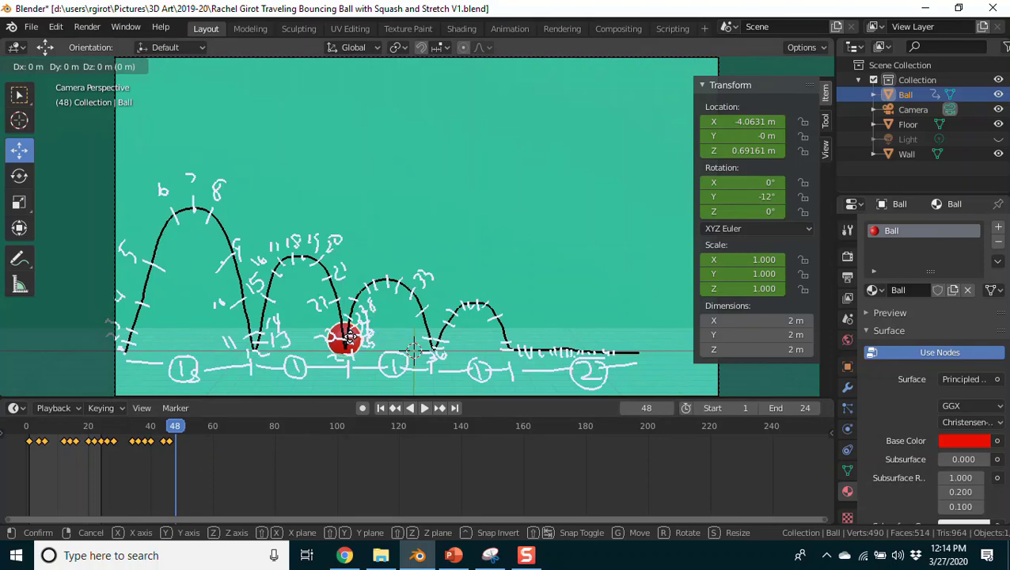
key(shift+y)
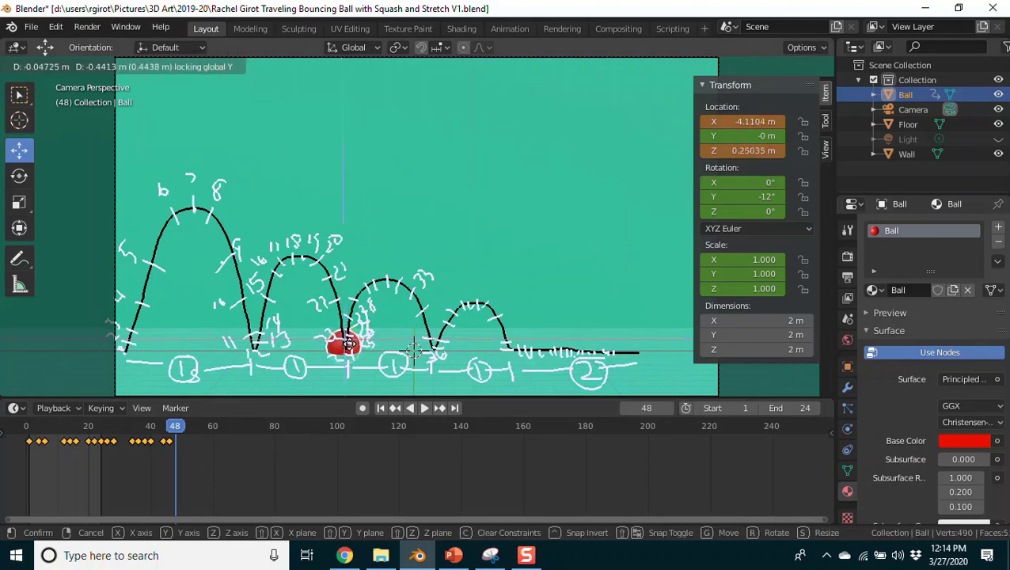
click(356, 348)
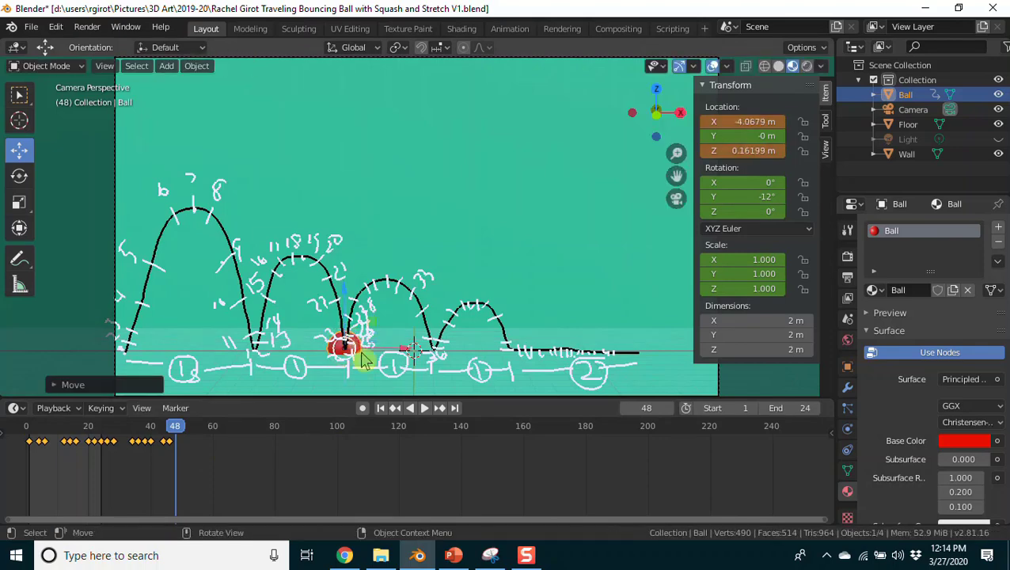
- Squash the ball at frame 48 by setting its X scale to 1.3 and Z scale to 0.7
click(745, 261)
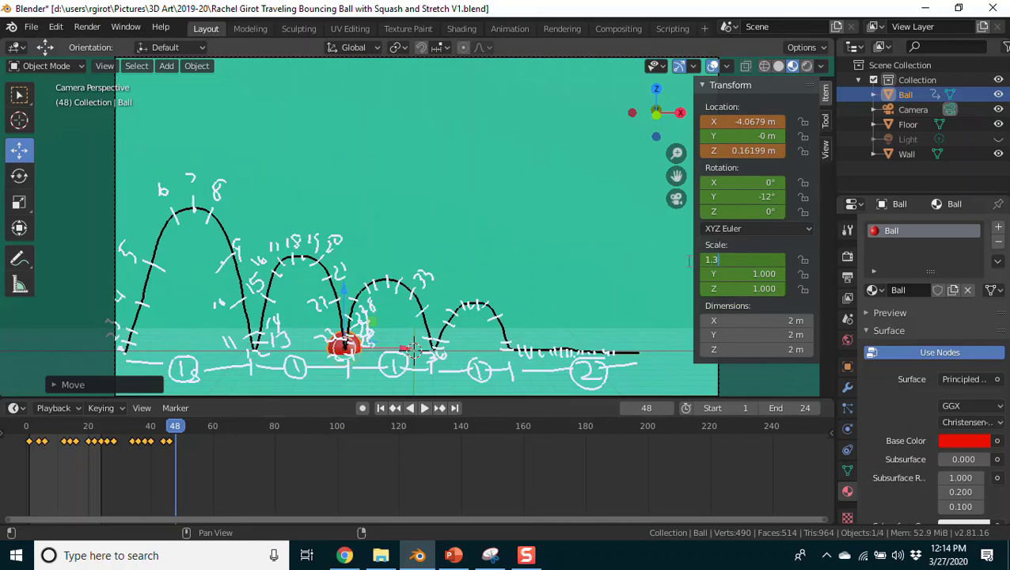
key(Return)
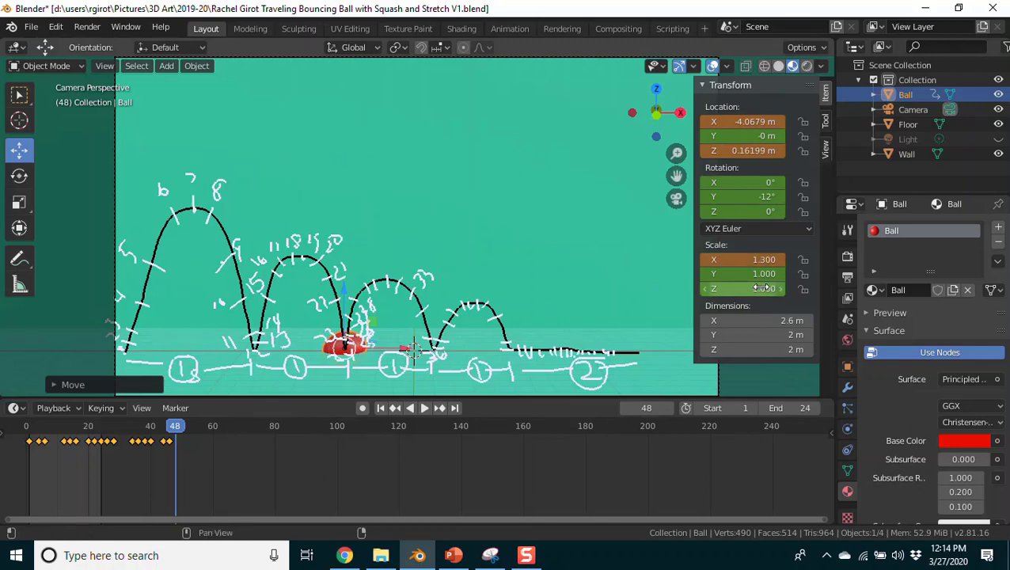
click(763, 289)
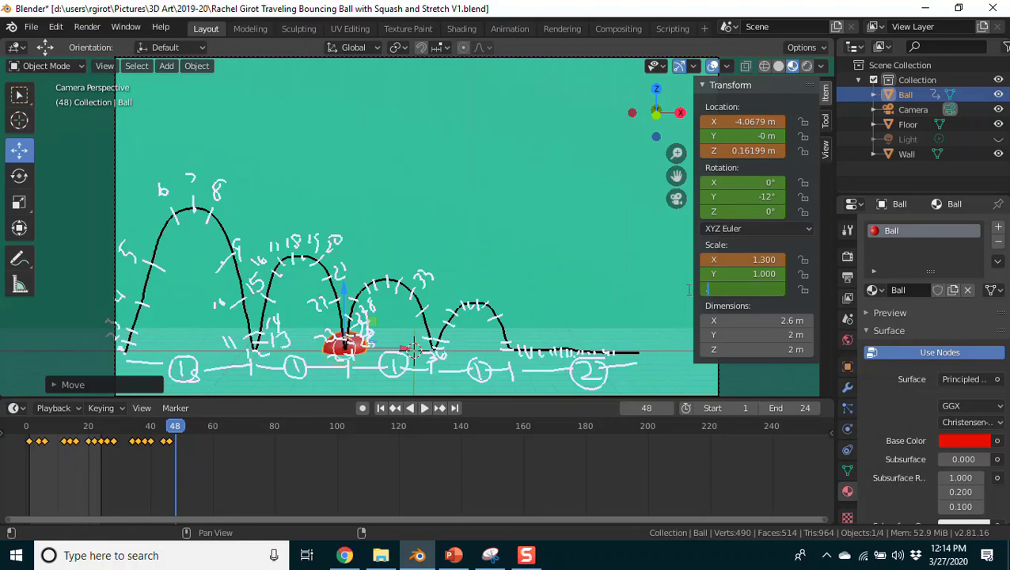
key(Return)
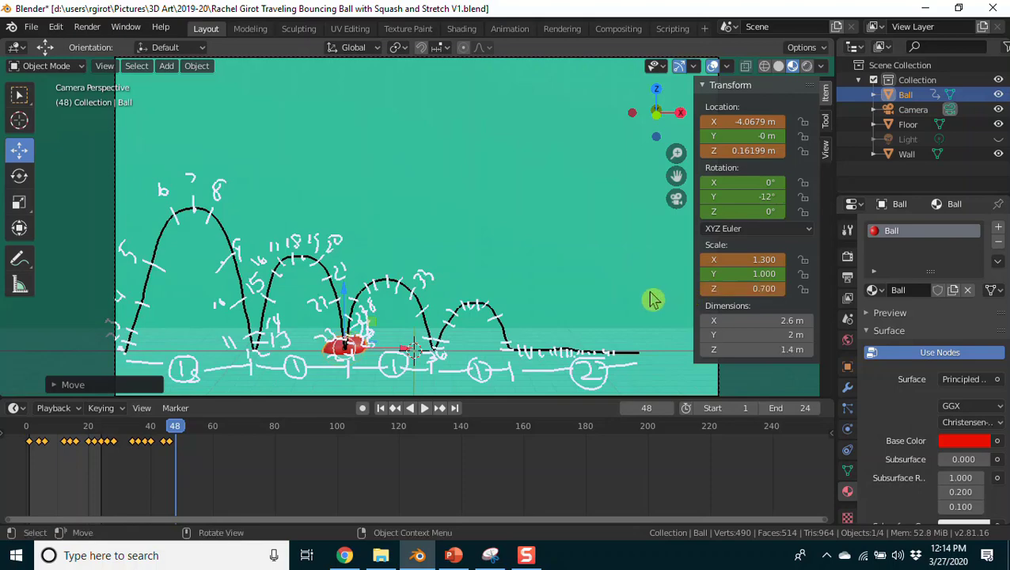
- Set the ball's Y rotation to 0° and insert a LocRotScale keyframe at frame 48
click(745, 197)
key(Return)
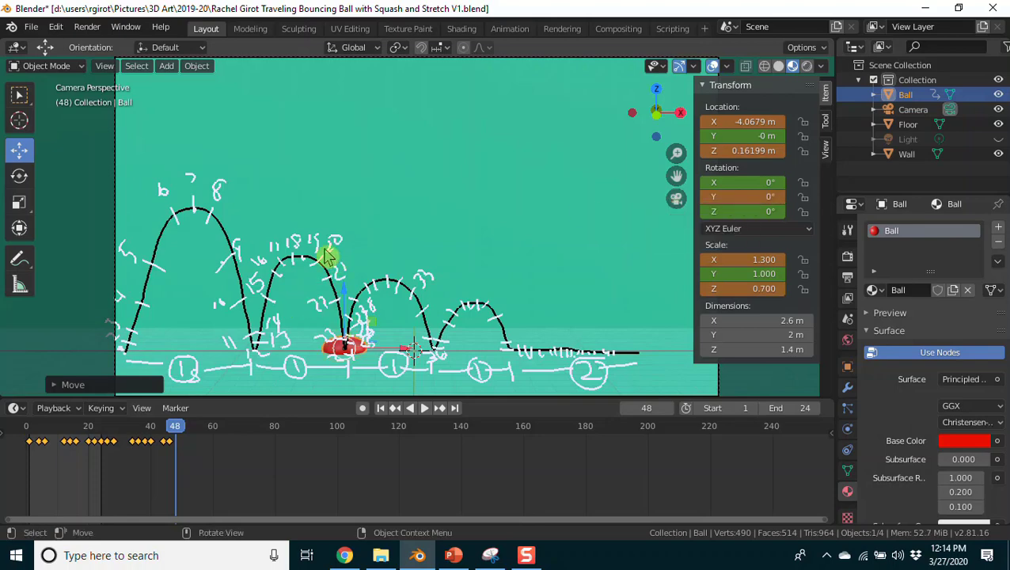
key(i)
click(293, 258)
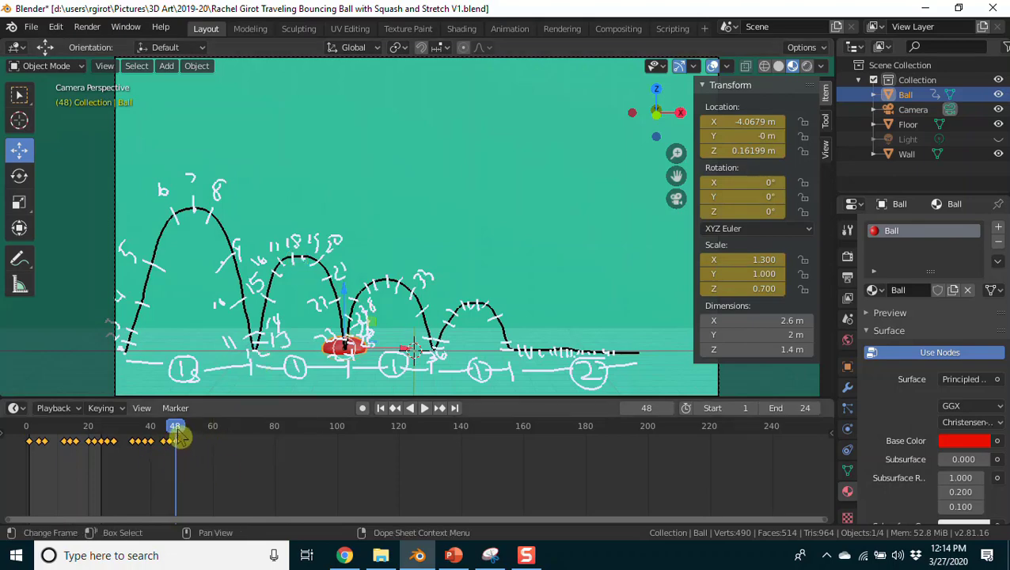
- Set the animation's end frame to 48 and play back the bounces, returning to frame 48
click(773, 407)
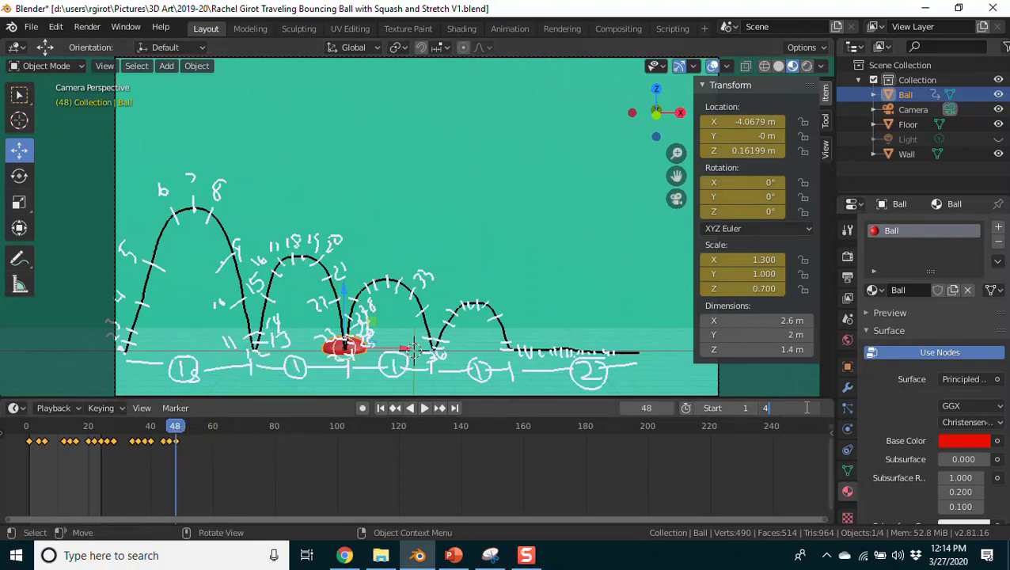
key(Return)
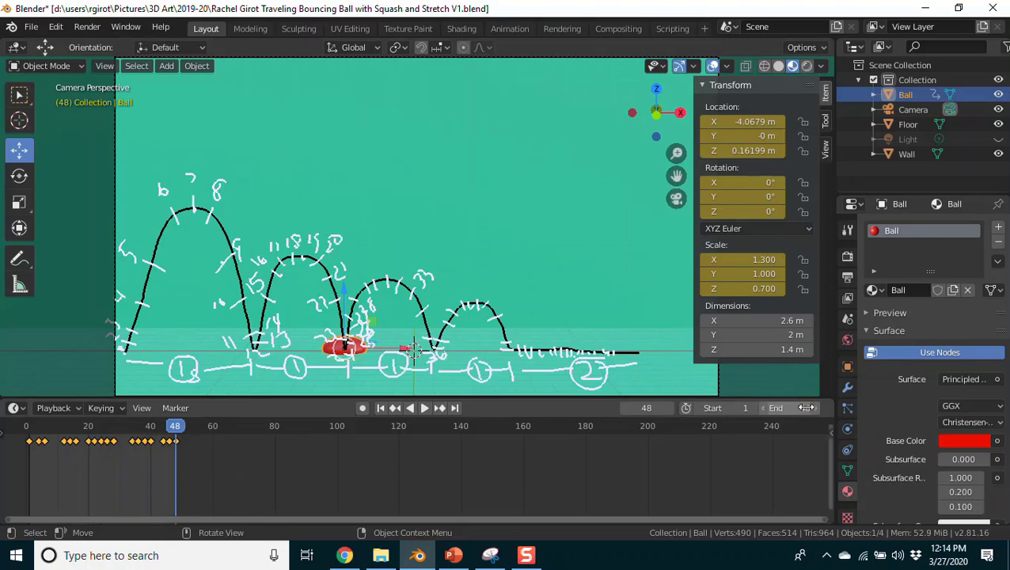
click(425, 408)
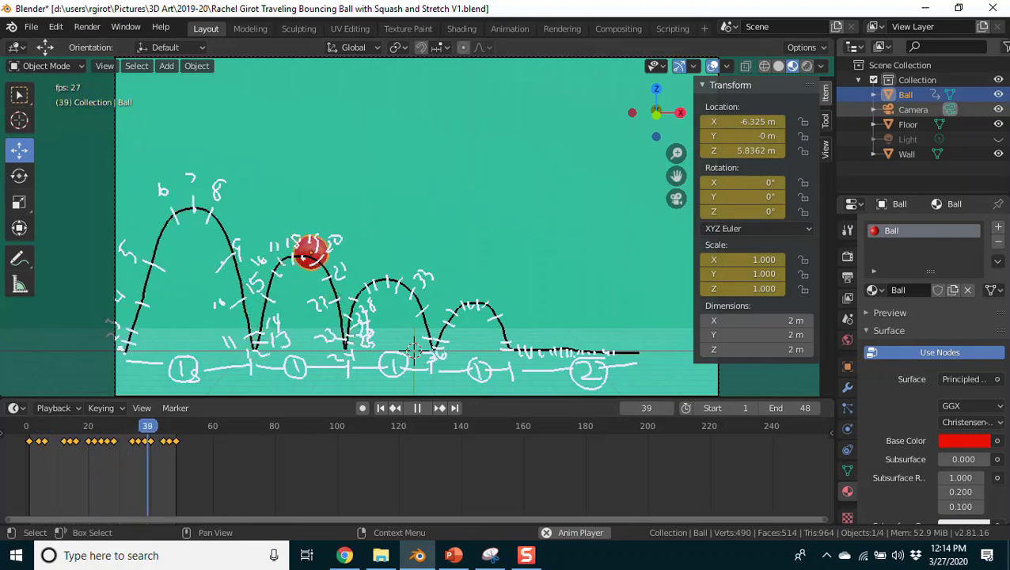
click(176, 431)
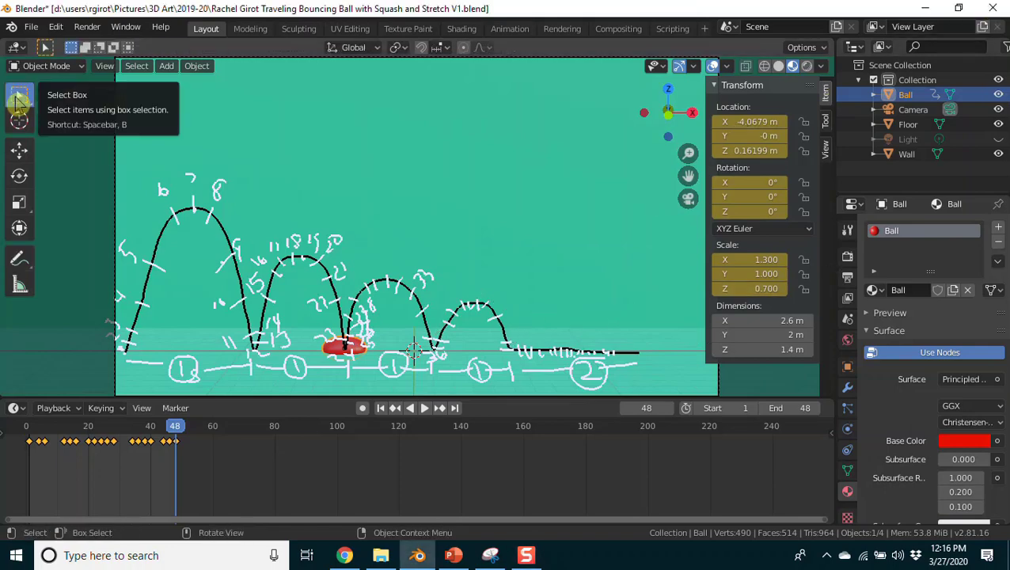
- Activate the Select Box tool, then at frame 50 raise the ball to about X -3.89 m, Z 0.52 m
click(20, 95)
click(183, 434)
key(g)
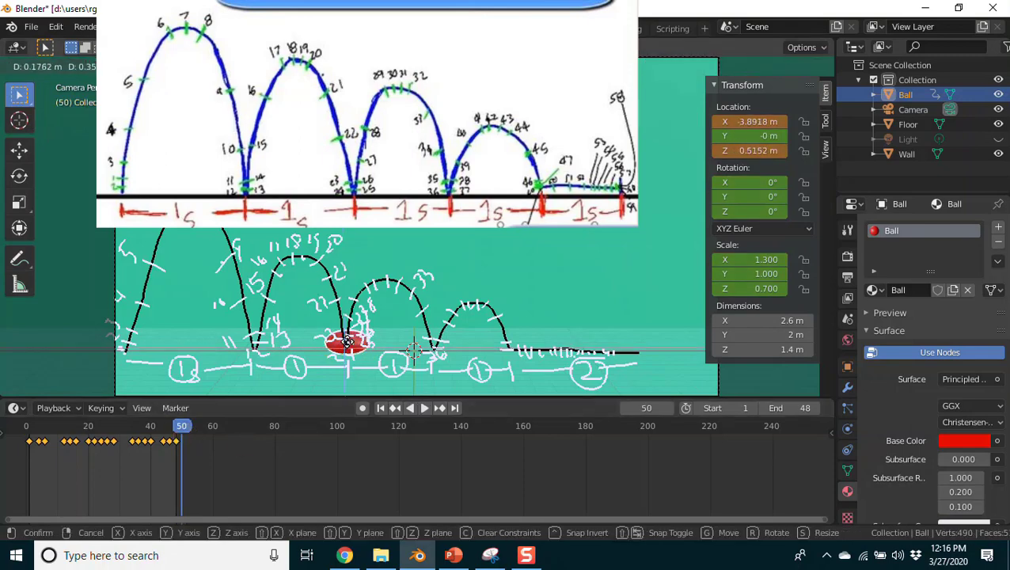
click(349, 355)
- Set the ball's X and Z scale to 1 and insert a LocRotScale keyframe at frame 50
click(746, 261)
text(1)
key(Tab)
key(Tab)
text(1)
key(Return)
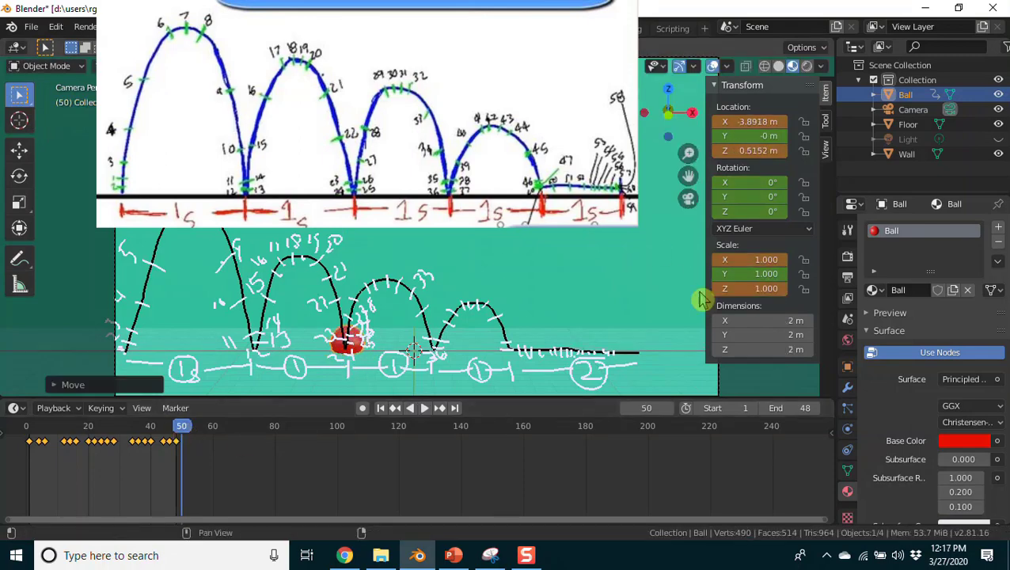
key(i)
click(208, 325)
- Go to frame 52 and move the ball up the third arc to about X -3.84 m, Z 0.96 m
click(189, 431)
key(g)
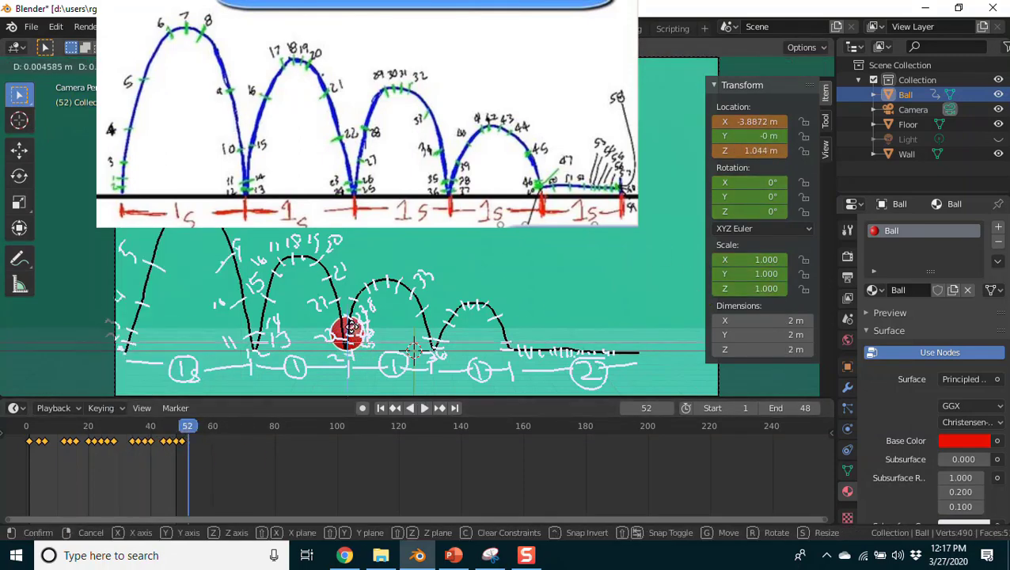
click(350, 332)
- Stretch the ball at frame 52 by setting its X scale to 0.7 and Z scale to 1.3
click(758, 260)
text(.7)
key(Return)
click(740, 288)
text(1.3)
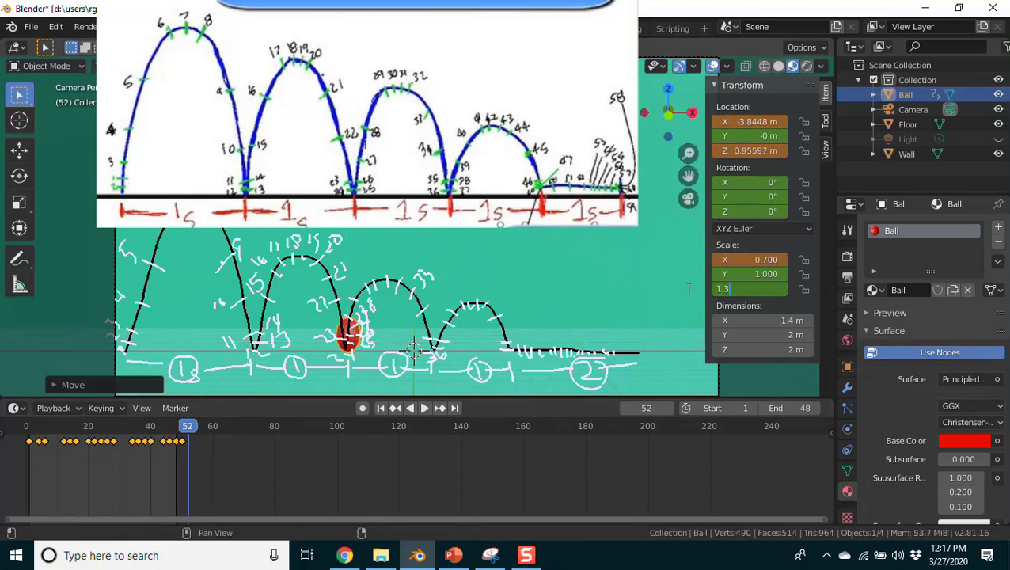
key(Return)
- Set the ball's Y rotation to 12° and insert a LocRotScale keyframe at frame 52
click(720, 195)
text(-12)
key(minus)
key(i)
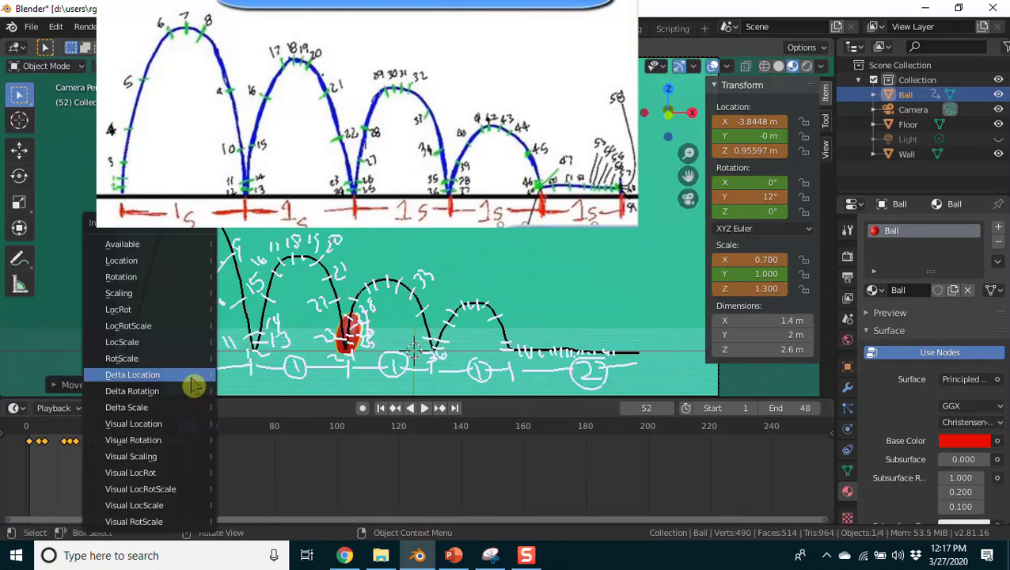
click(150, 325)
- Go to frame 58 and move the ball near the third arc's peak at about X -2.79 m, Z 3.84 m
drag(192, 433, 206, 431)
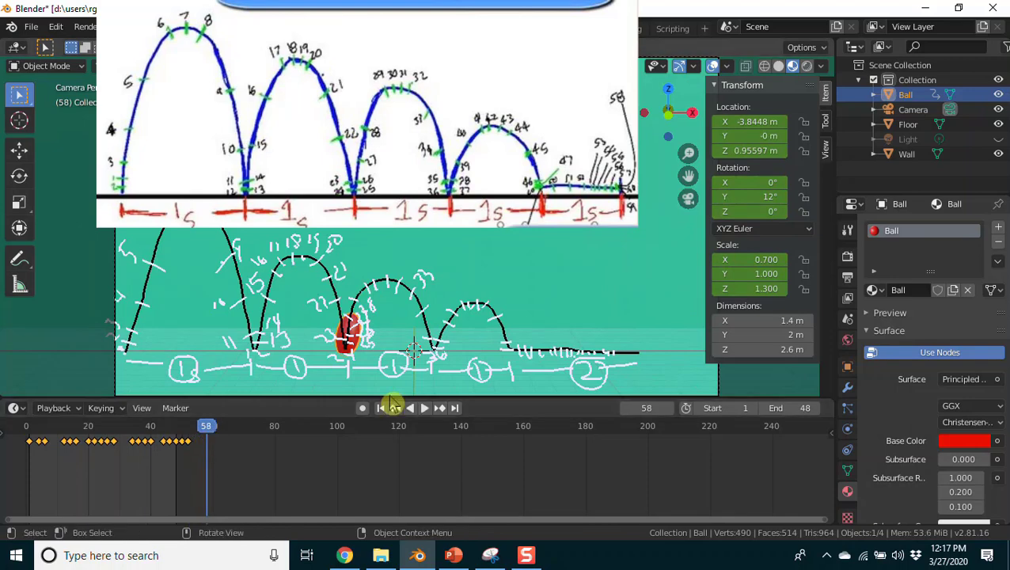
key(g)
click(368, 280)
- Set the ball's X and Z scale to 1 and insert a LocRotScale keyframe at frame 58
click(757, 260)
text(1)
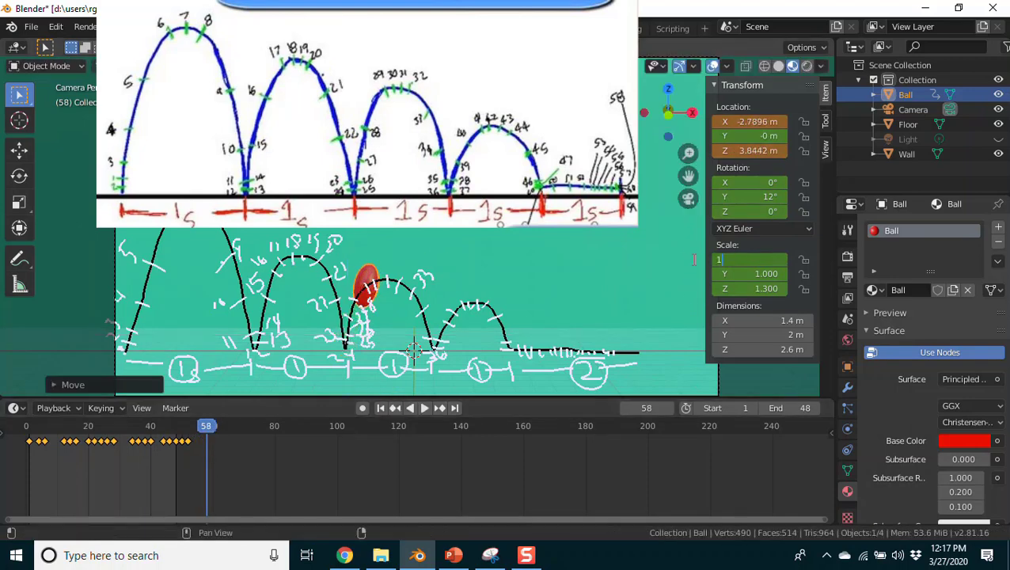
key(Return)
click(728, 288)
text(1)
key(Return)
key(i)
click(340, 299)
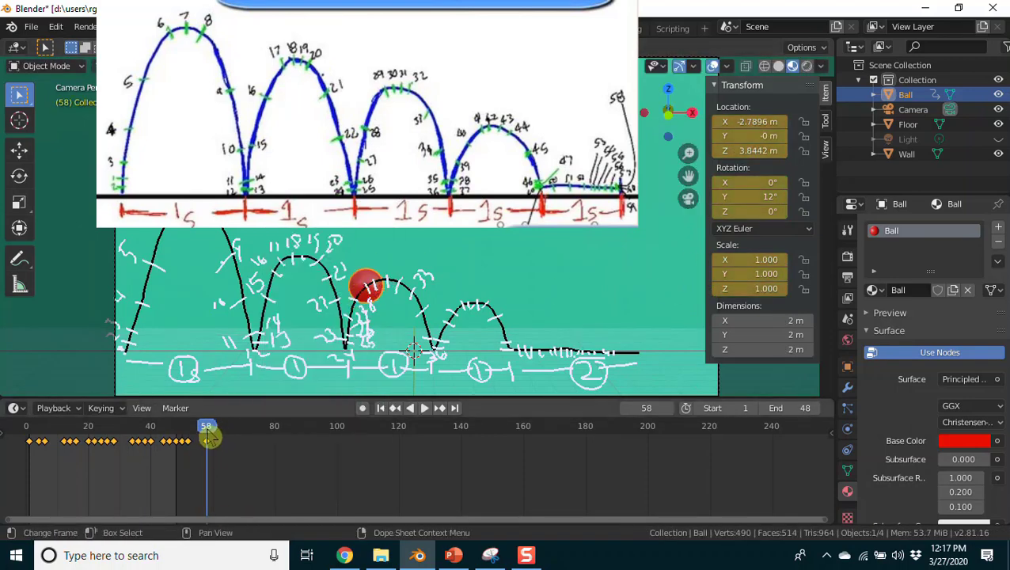
- At frame 60, move the ball to about X -2.36 m, Z 4.11 m and insert a LocRotScale keyframe
click(212, 431)
key(g)
click(376, 281)
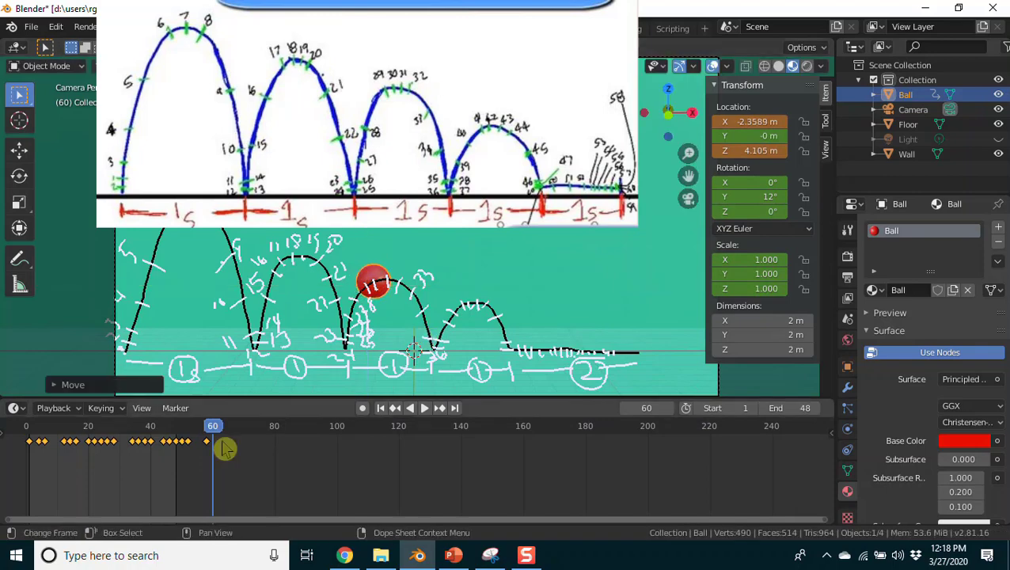
key(i)
click(307, 287)
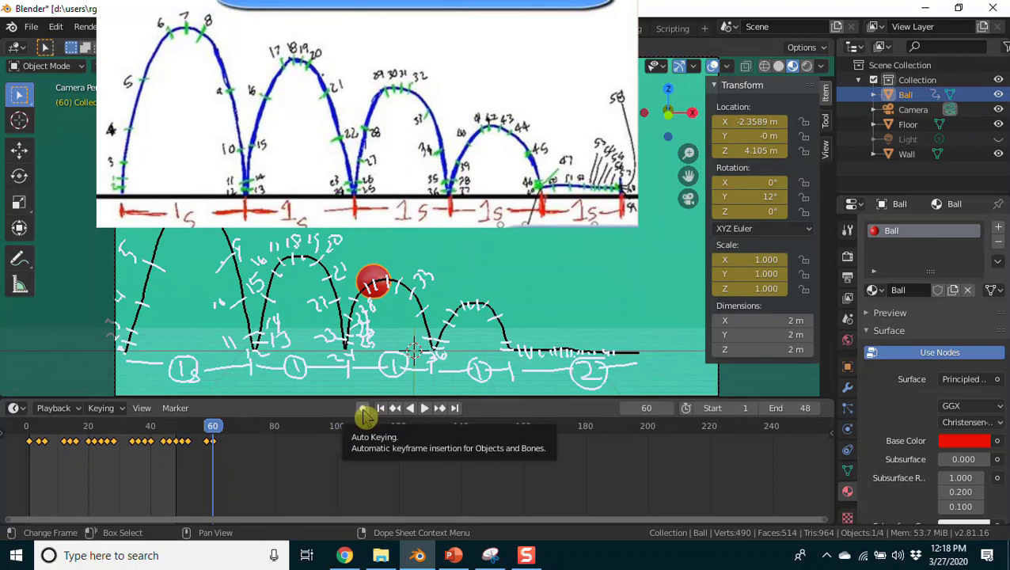
- Enable Auto Keying and place the ball at the third arc's peak, about X -1.67 m, Z 4.28 m, at frame 62
click(362, 409)
drag(218, 431, 226, 437)
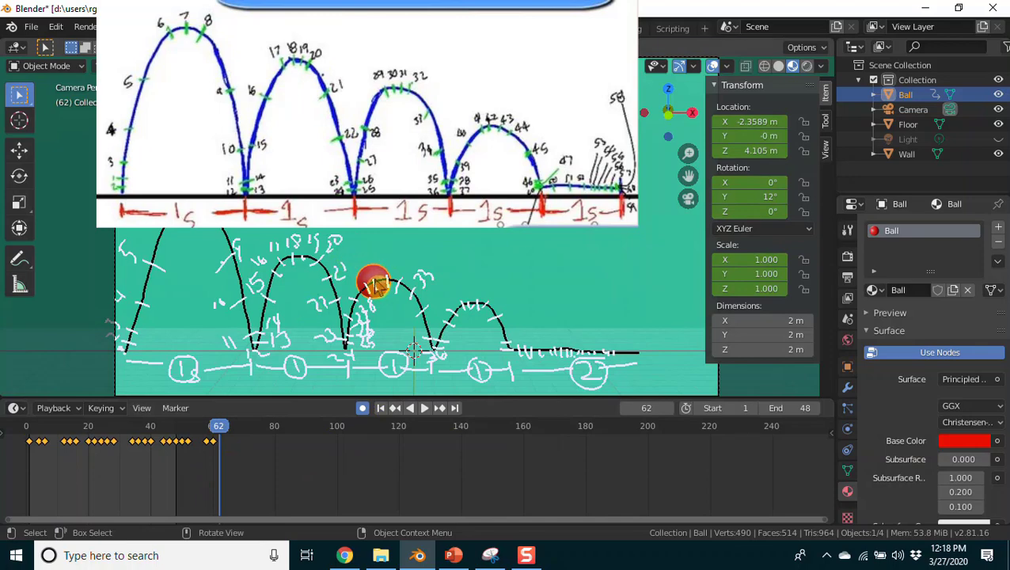
key(g)
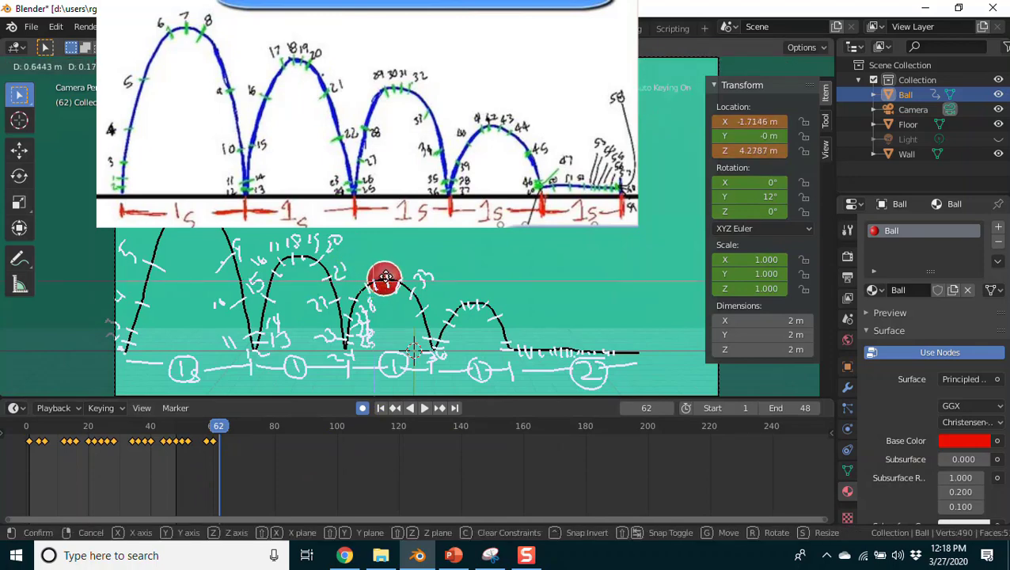
click(386, 283)
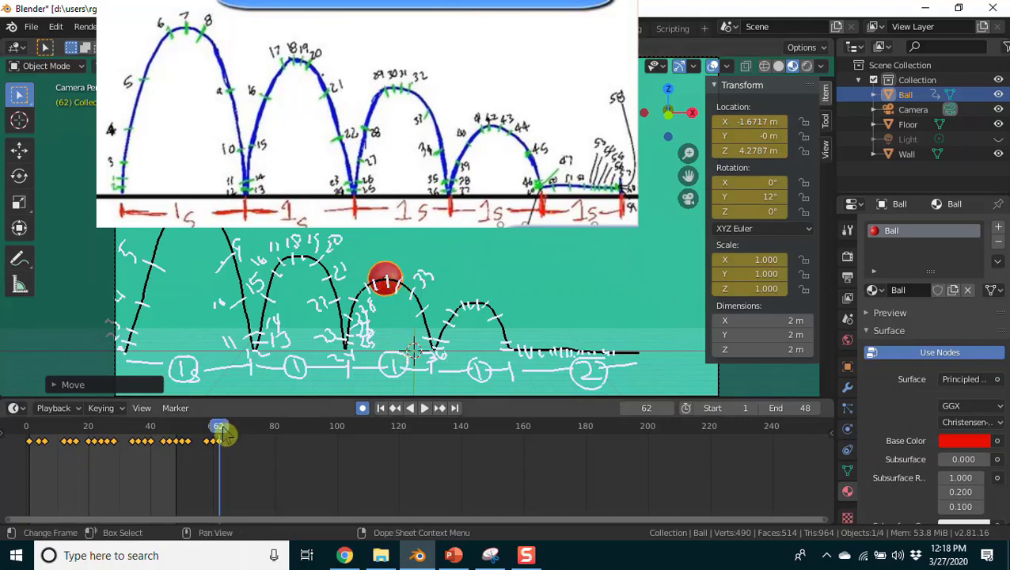
- Go to frame 64 and move the ball just past the third arc's peak to about X -0.90 m, Z 4.15 m
key(space)
key(space)
key(g)
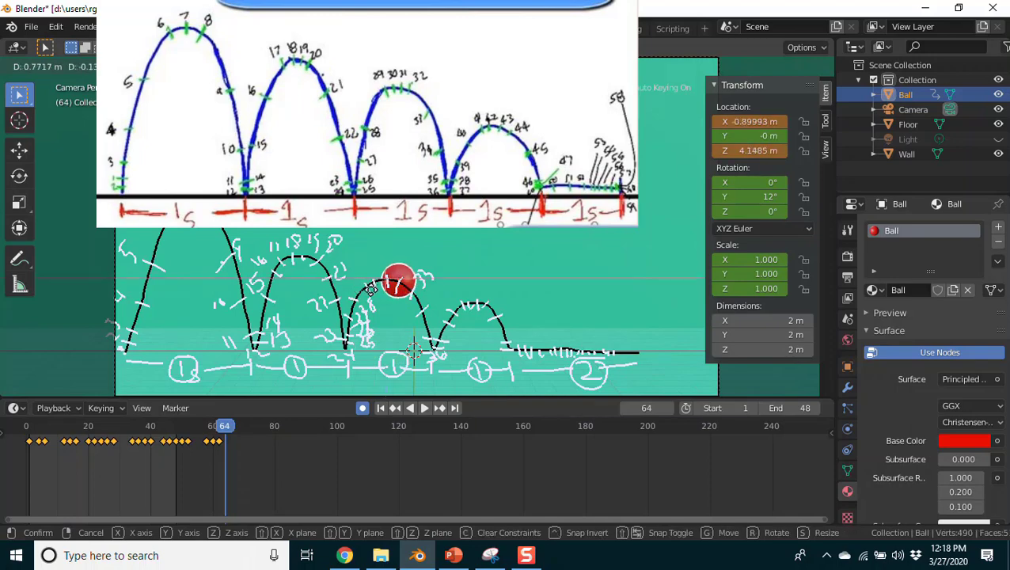
click(388, 281)
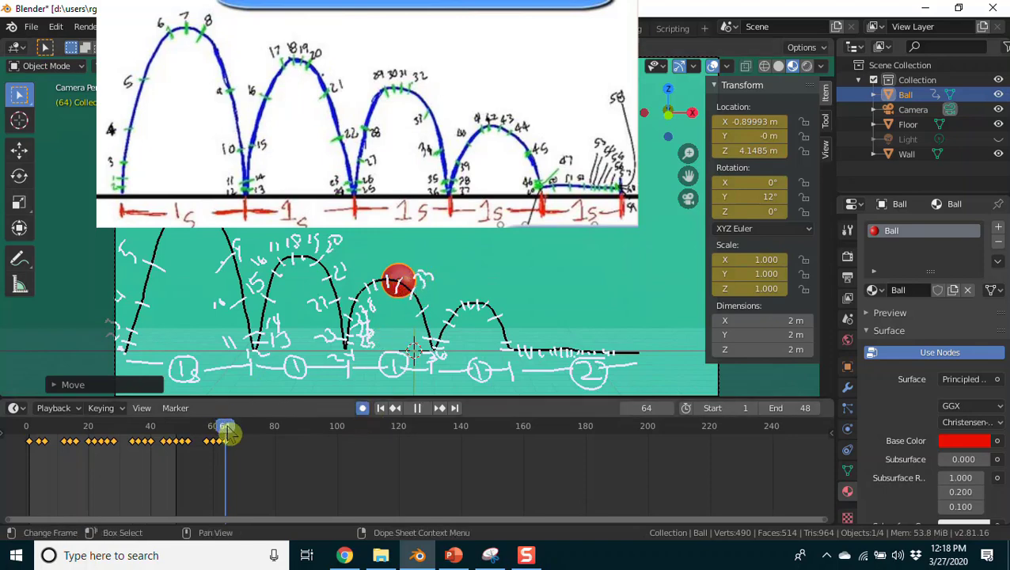
- Go to frame 66 and move the ball down the third arc to about X -0.39 m, Z 3.76 m
drag(227, 431, 230, 434)
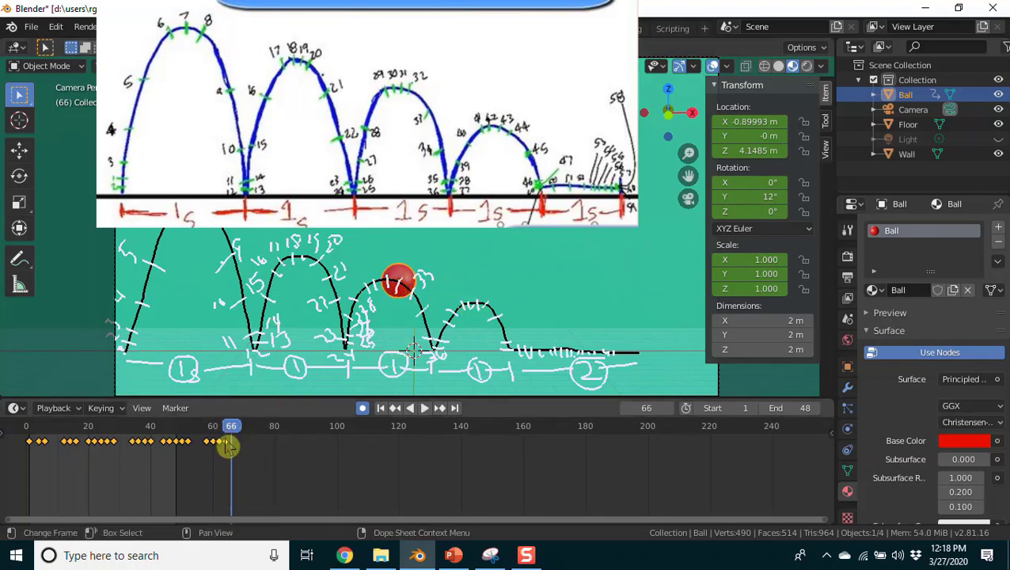
key(g)
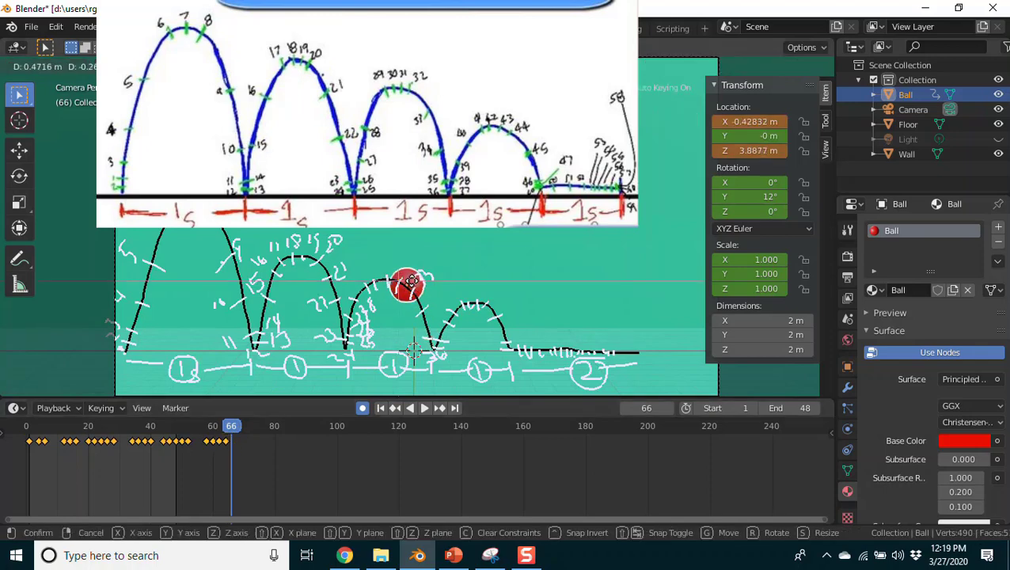
click(419, 285)
key(i)
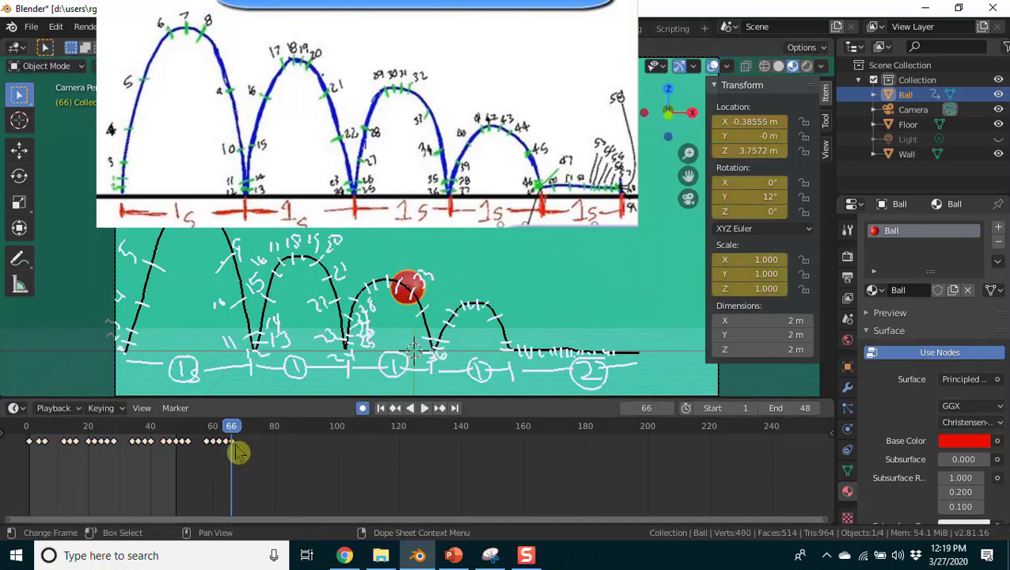
- Go to frame 68 and tilt the stretched ball by setting its Y rotation to -13°
click(238, 451)
click(725, 197)
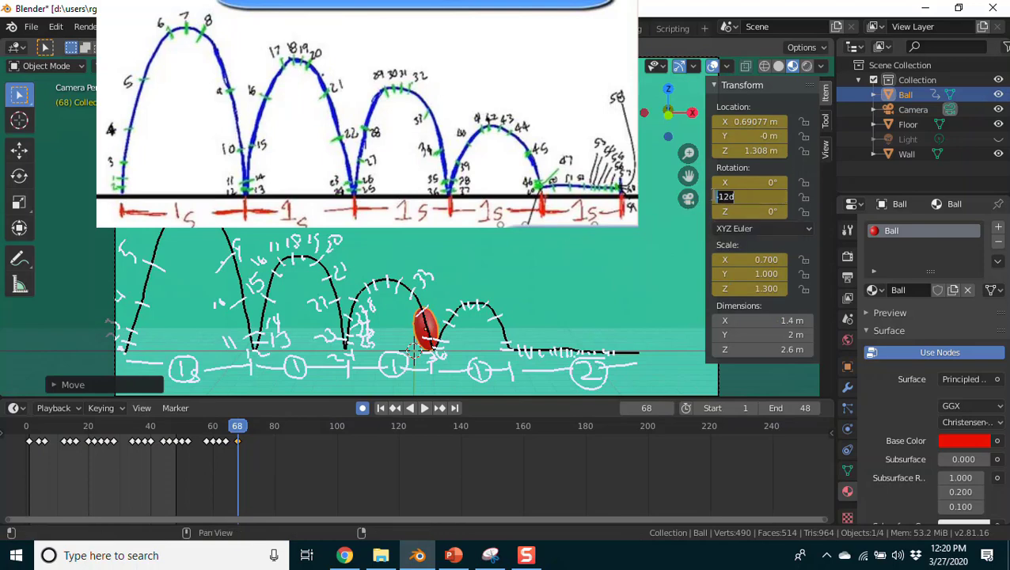
text(-13)
key(Return)
- At frame 70, move the ball to about X 0.95 m, Z 0.60 m and reset its scale to 1
key(Right)
key(Right)
key(g)
click(431, 341)
key(alt+s)
- Go to frame 72 and lower the ball to the third arc's landing point at about X 1.21 m, Z 0.38 m
key(Right)
key(Right)
key(g)
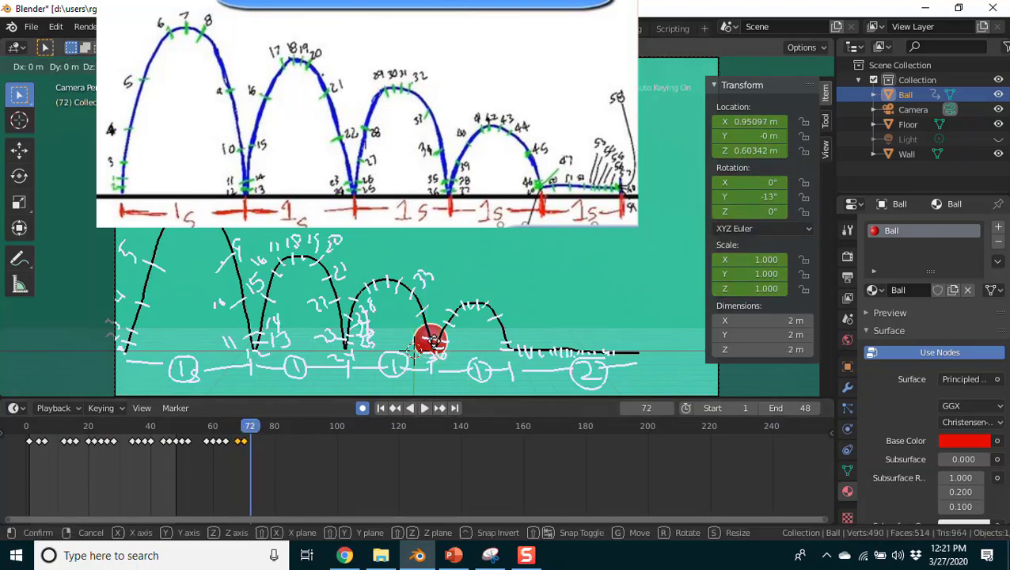
click(438, 346)
- Squash the ball at frame 72 with X scale 1.3 and Z scale 0.7, and reset its Y rotation to 0°
click(748, 259)
text(1.3)
key(Tab)
key(Tab)
text(.7)
key(BackSpace)
- Go to frame 74, place the ball at the start of the fourth arc, and reset its scale to 1
key(g)
click(257, 431)
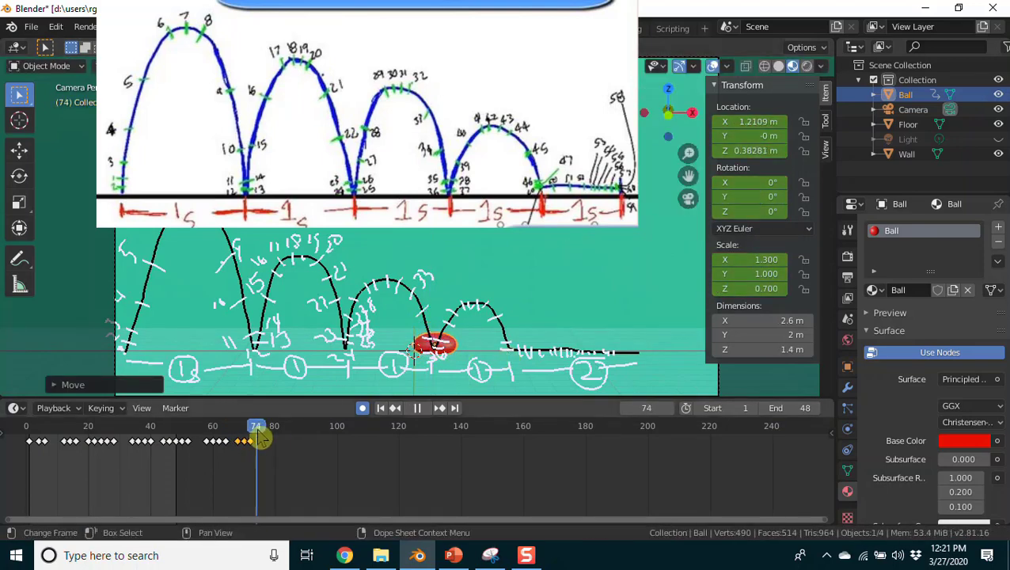
key(g)
click(436, 340)
key(alt+s)
- Pose the ball at frame 76 at about X 1.56 m, Z 0.91 m, with X scale 0.7, Z scale 1.3 and Y rotation 23°
click(261, 432)
key(g)
click(436, 333)
click(747, 259)
text(.7)
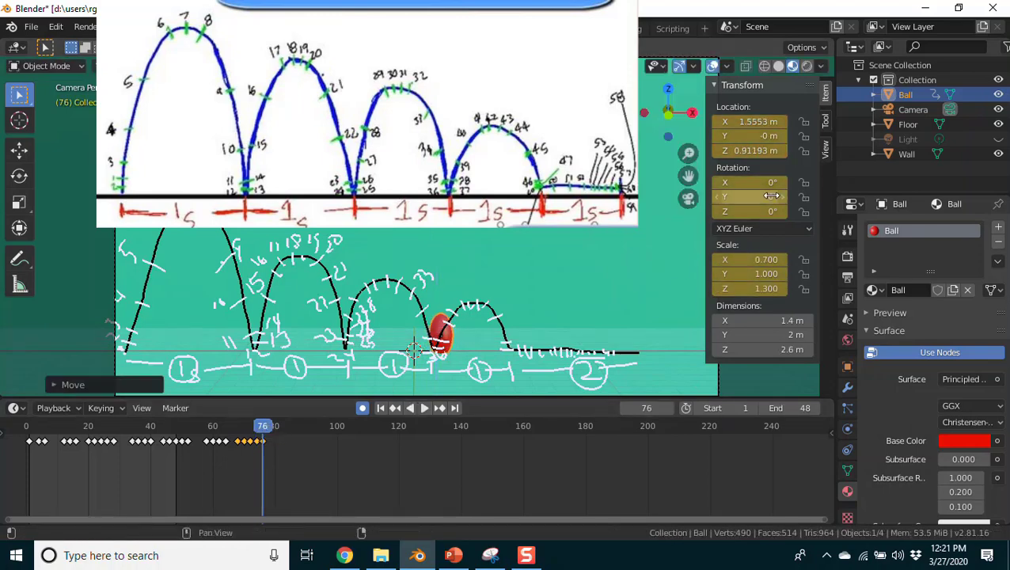
drag(771, 196, 789, 195)
- Place the ball near the fourth arc's crest at scale 1 on frame 82, and at about X 3.10 m, Z 2.93 m on frame 84
click(281, 431)
key(g)
click(465, 298)
key(alt+s)
click(287, 431)
key(g)
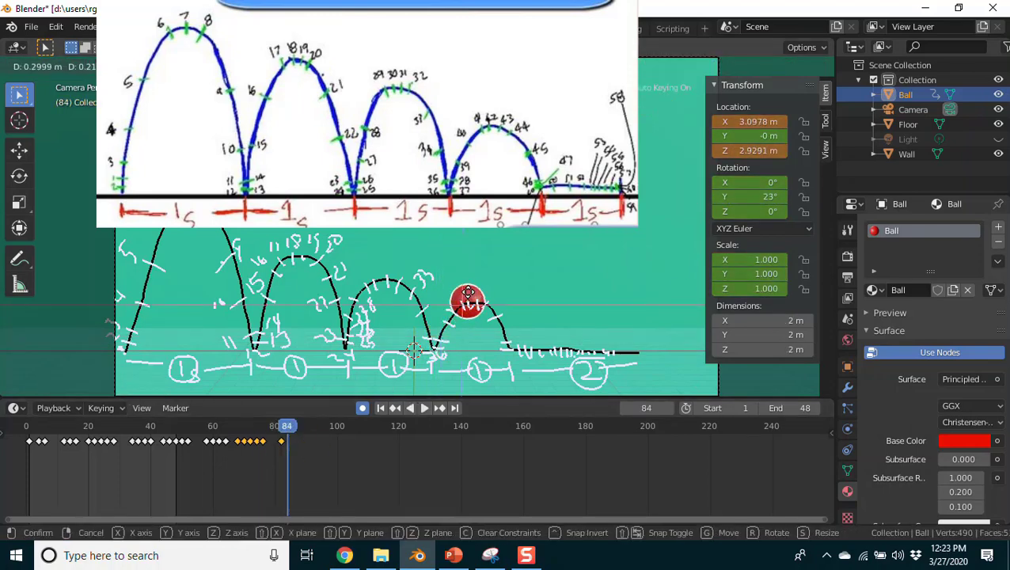
click(468, 292)
- Move the ball over the fourth arc's crest at frame 86, and to about X 4.18 m, Z 2.71 m at frame 88
click(294, 433)
key(g)
click(507, 357)
click(300, 431)
key(g)
click(486, 304)
- Lower the ball down the fourth arc at frame 92 and to about X 5.49 m, Z 0.43 m at frame 94, with Y rotation -23°
click(312, 432)
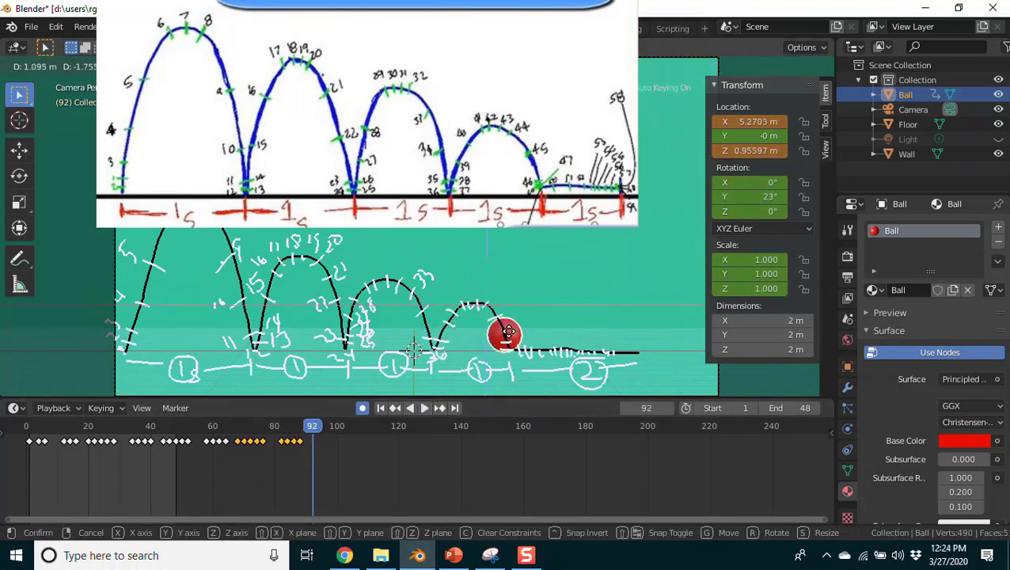
click(507, 332)
click(317, 431)
key(g)
click(507, 341)
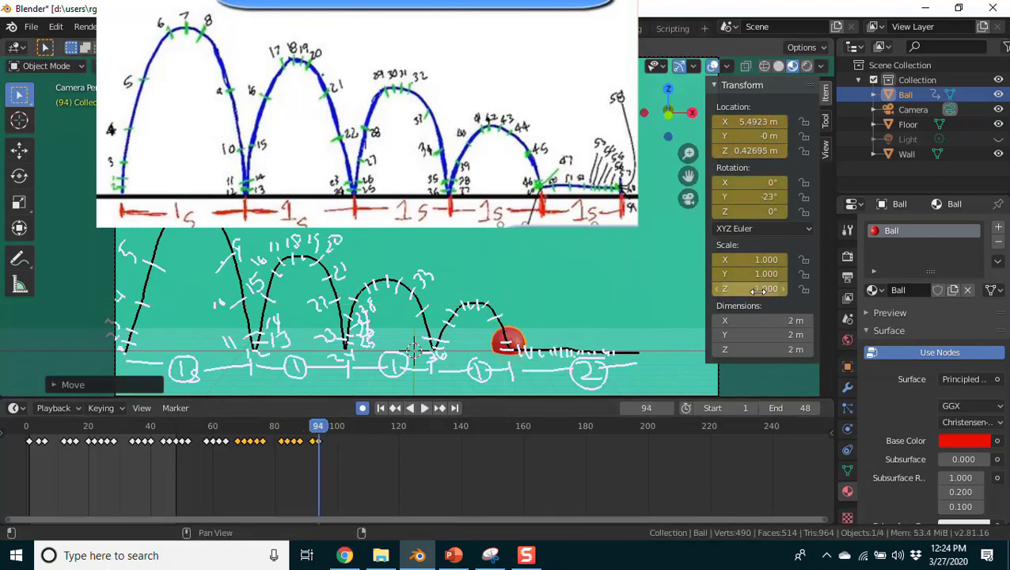
- At frame 96, land the ball at about X 5.58 m, Z 0.25 m, squashed to X scale 1.3, Z scale 0.7, with Y rotation 0°
key(g)
click(511, 345)
drag(748, 259, 771, 259)
drag(756, 288, 732, 288)
drag(755, 196, 773, 196)
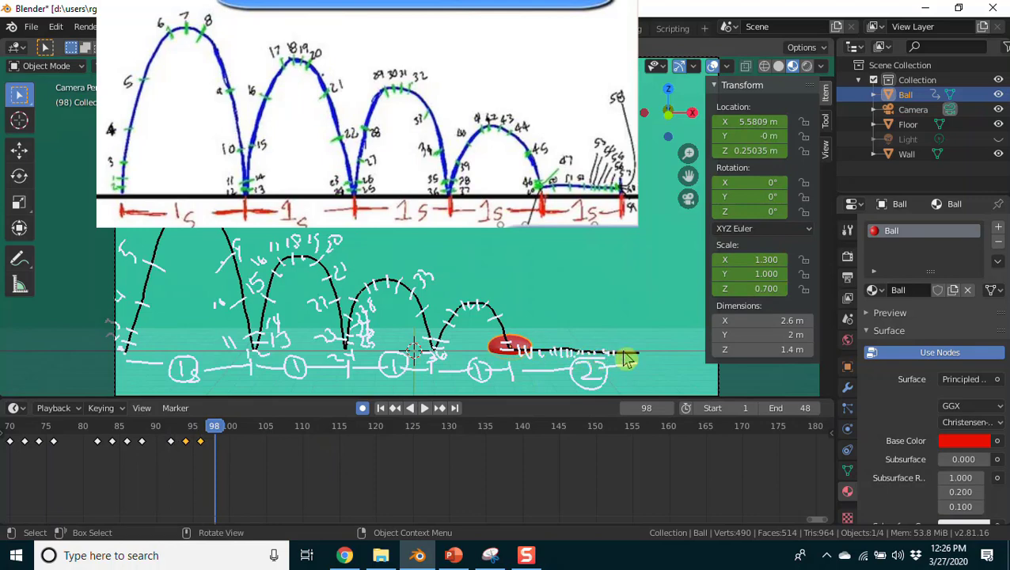
- At frame 98, move the ball slightly forward and up from the fourth landing point and reset its scale to 1
key(g)
click(515, 340)
key(BackSpace)
key(g)
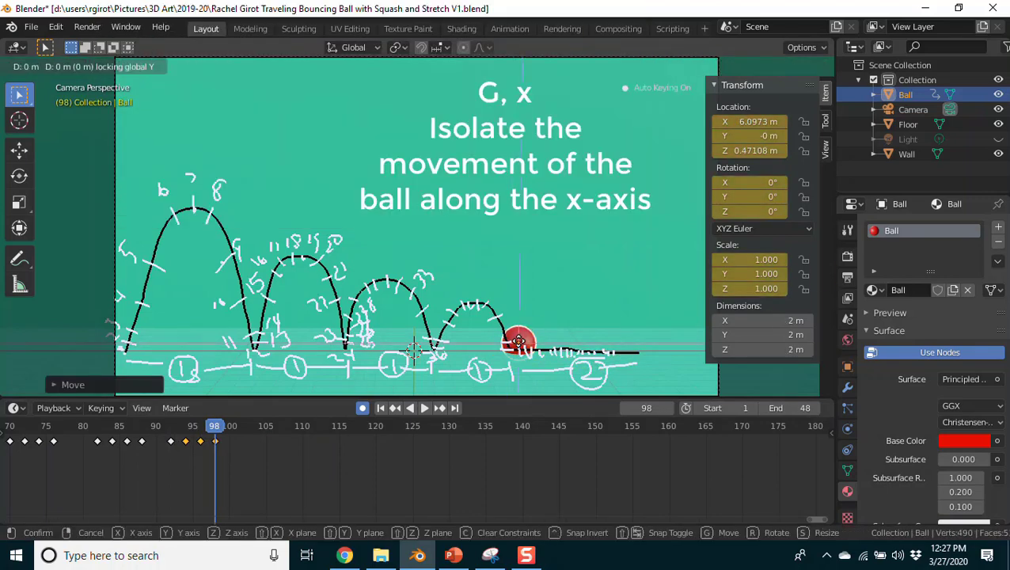
click(519, 342)
- At frame 100, move the ball forward with Y locked, raising it to about Z 1.09 m so it rests on the ground line
key(Right)
key(Right)
key(g)
key(shift+y)
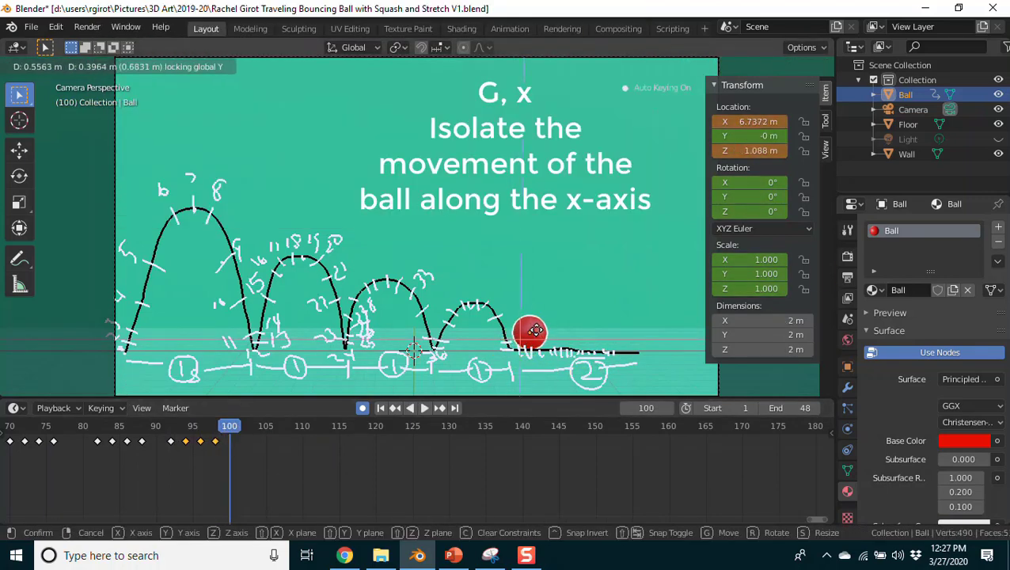
click(530, 329)
- Move the ball along the X axis only at frames 102 and 104, reaching about X 7.64 m at frame 104
key(Right)
key(Right)
key(g)
key(x)
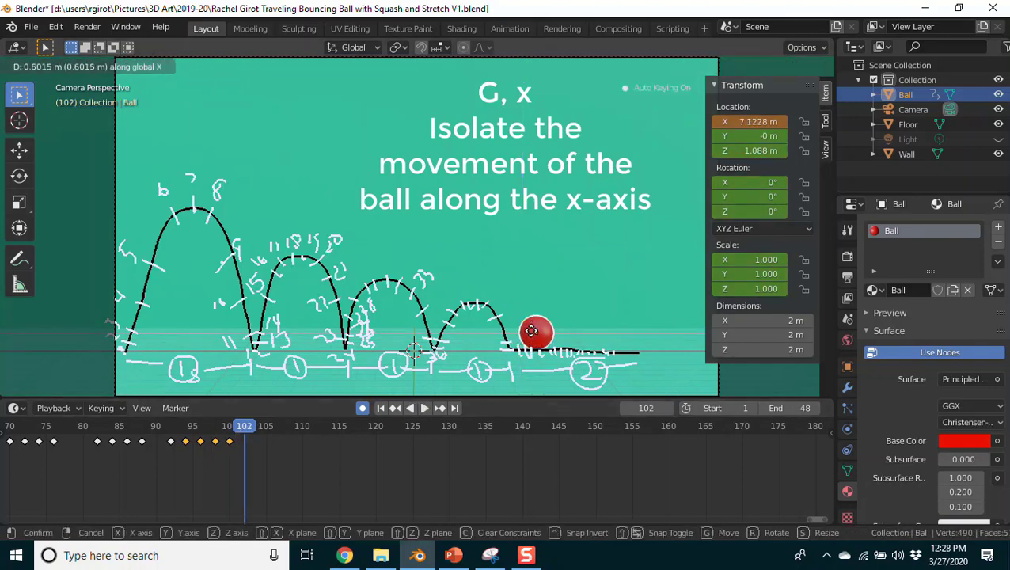
click(538, 332)
key(Right)
key(Right)
key(g)
key(x)
click(548, 333)
- Roll the ball along X to about 8.03 m at frame 106, and slightly further forward at frame 108
key(Right)
key(Right)
key(g)
key(x)
click(555, 334)
click(288, 426)
key(g)
key(x)
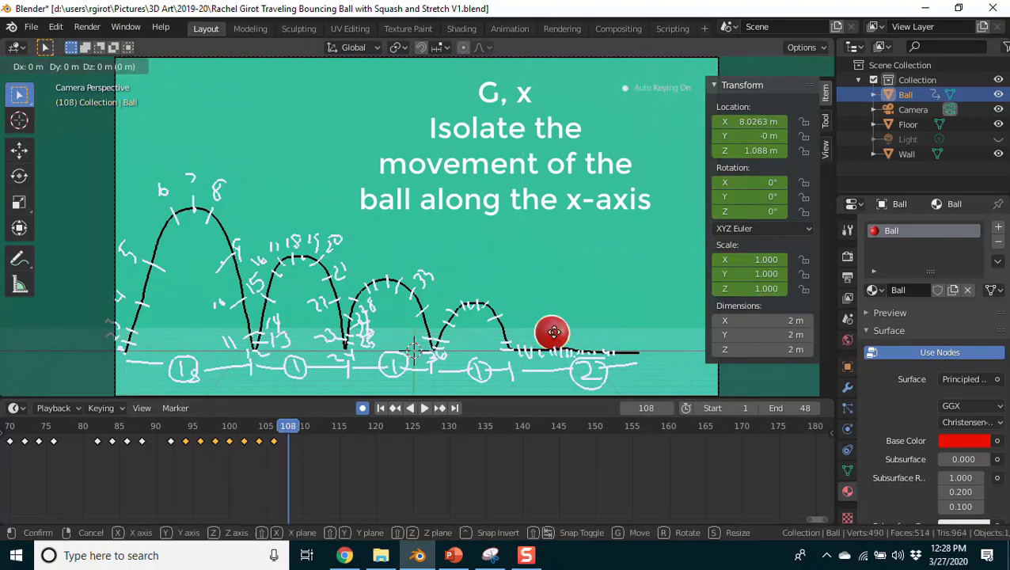
click(559, 333)
- Continue moving the ball along X frame by frame from 109 to 111, reaching about X 9.36 m at frame 111
click(295, 427)
key(g)
key(x)
click(564, 333)
click(302, 426)
key(Right)
key(g)
key(x)
click(577, 333)
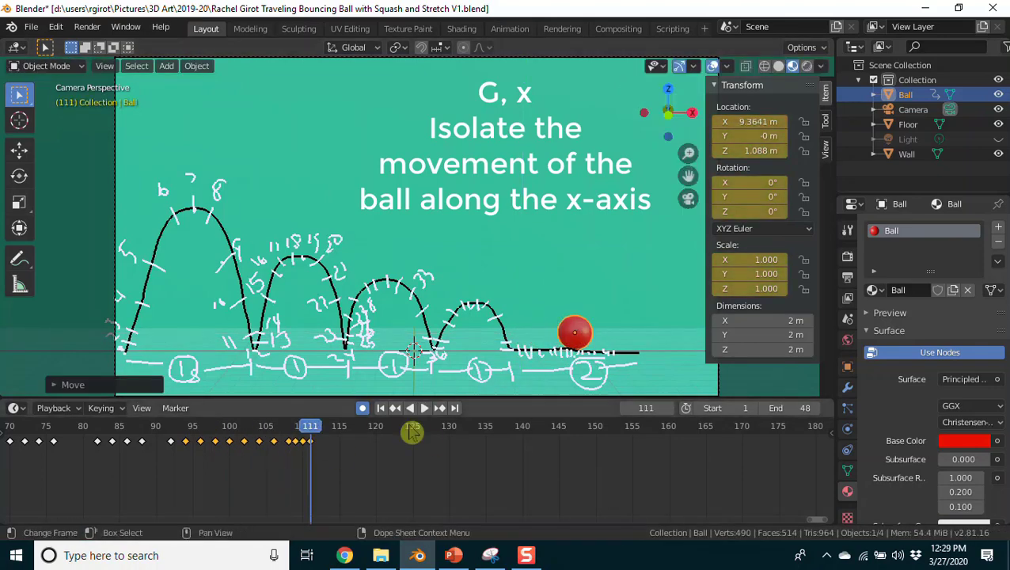
- Set the animation's end frame to 111 and play it back to check the motion
click(787, 408)
text(111)
key(Return)
click(424, 409)
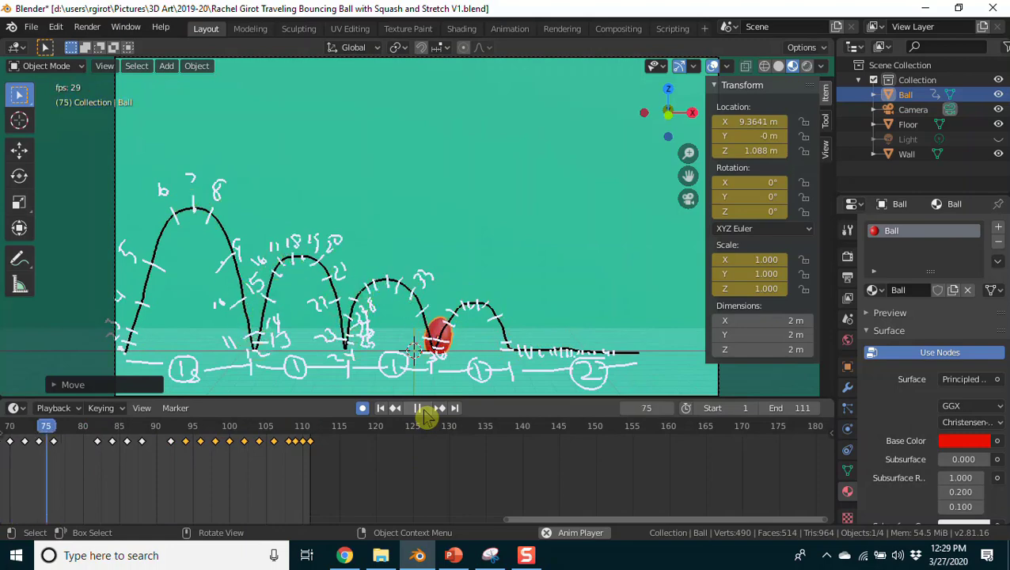
click(417, 408)
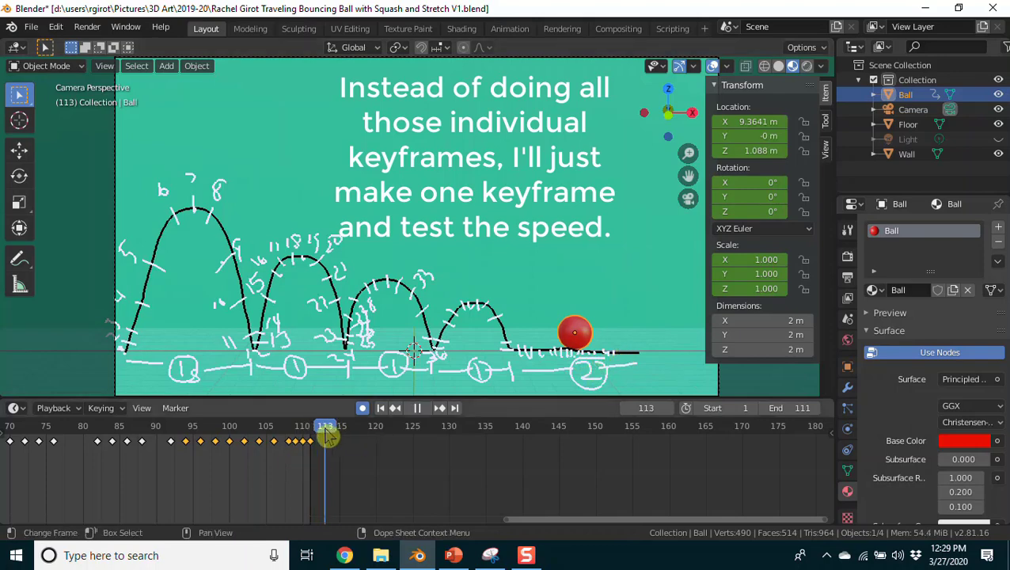
- Go to frame 120 and move the ball along X to the end of the ground line at about 11.7 m
drag(329, 435, 376, 445)
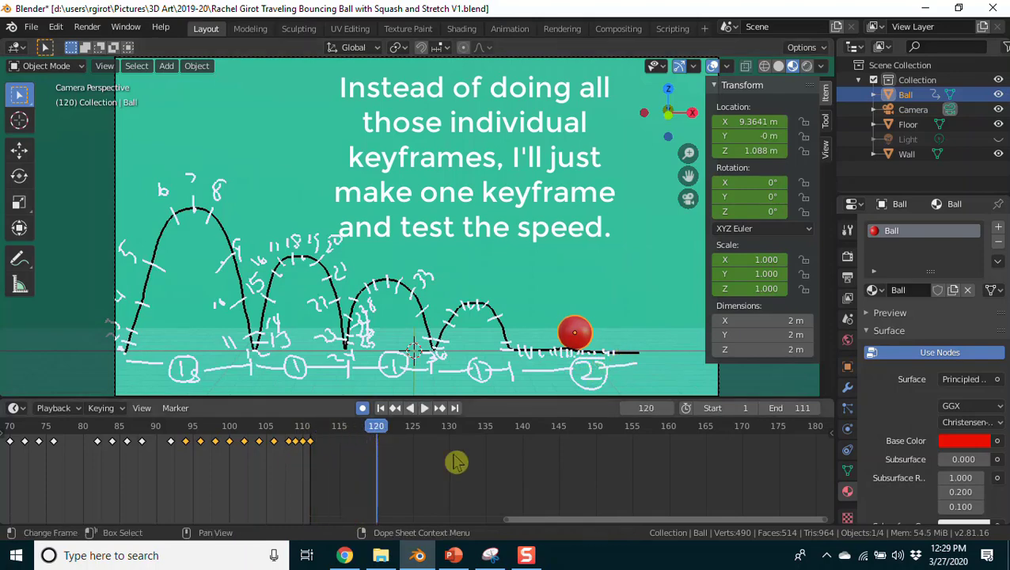
key(g)
key(x)
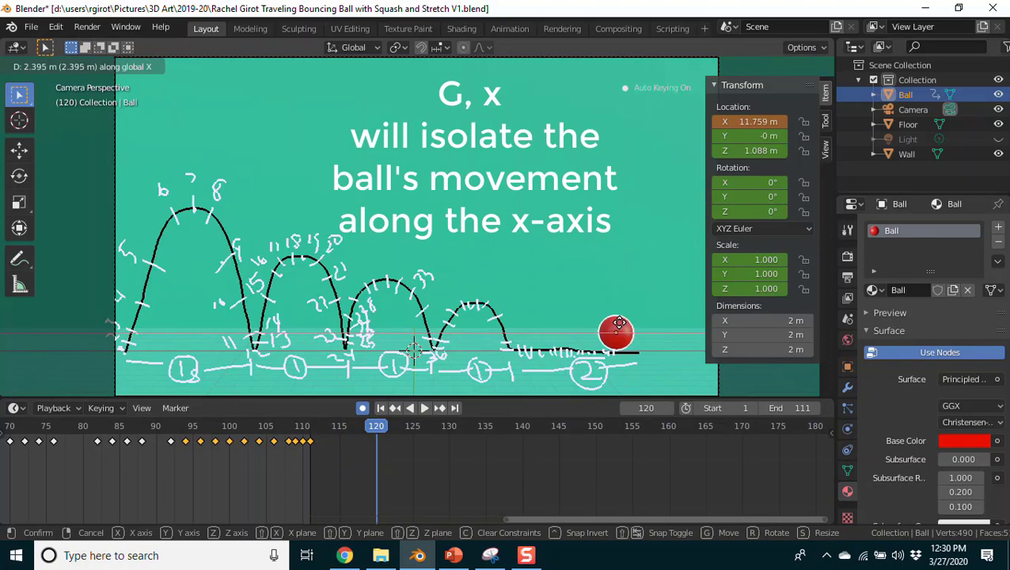
click(618, 323)
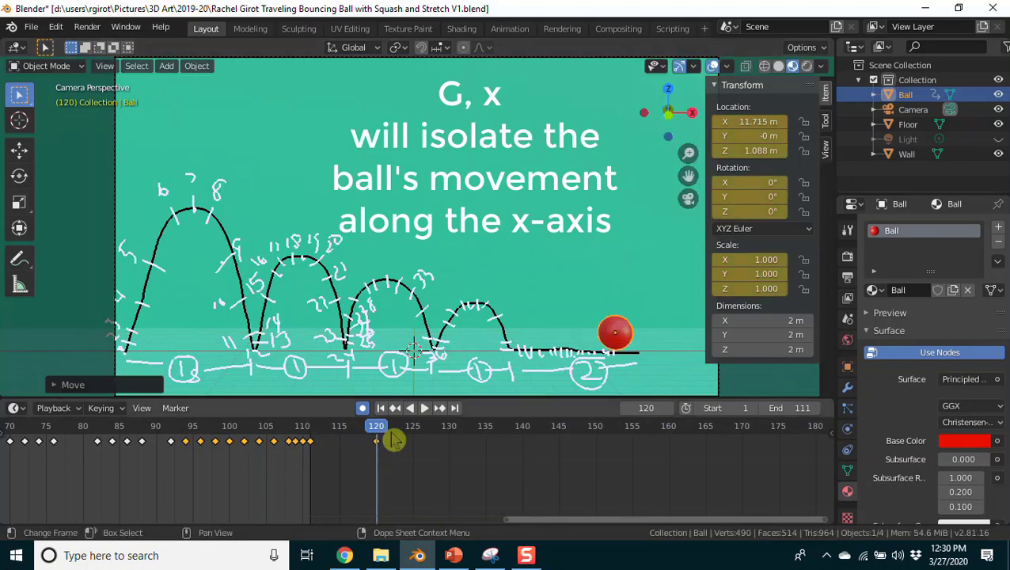
- Play the animation to test the timing, with its end frame set to 120
click(425, 408)
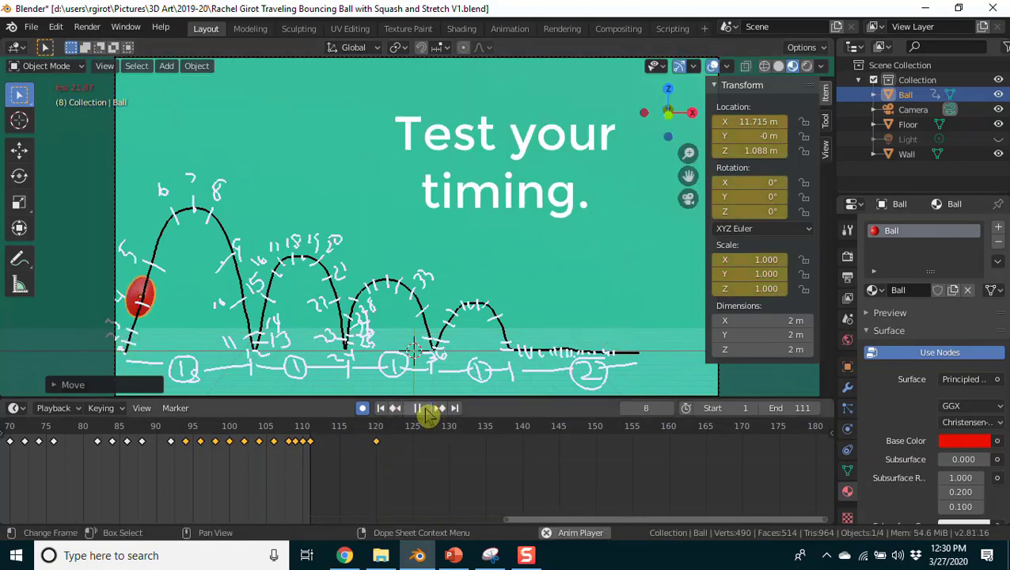
click(803, 409)
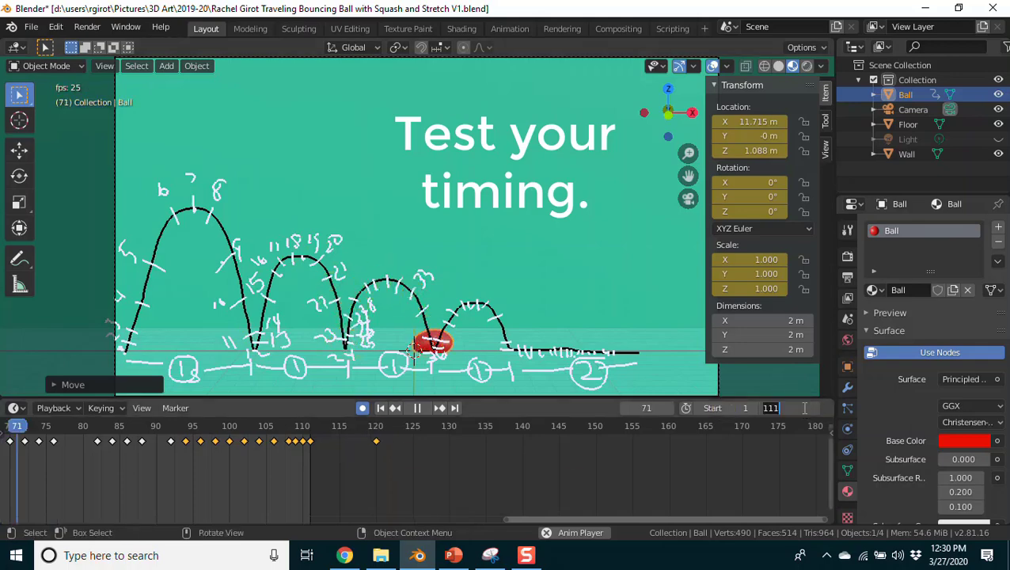
text(120)
key(Return)
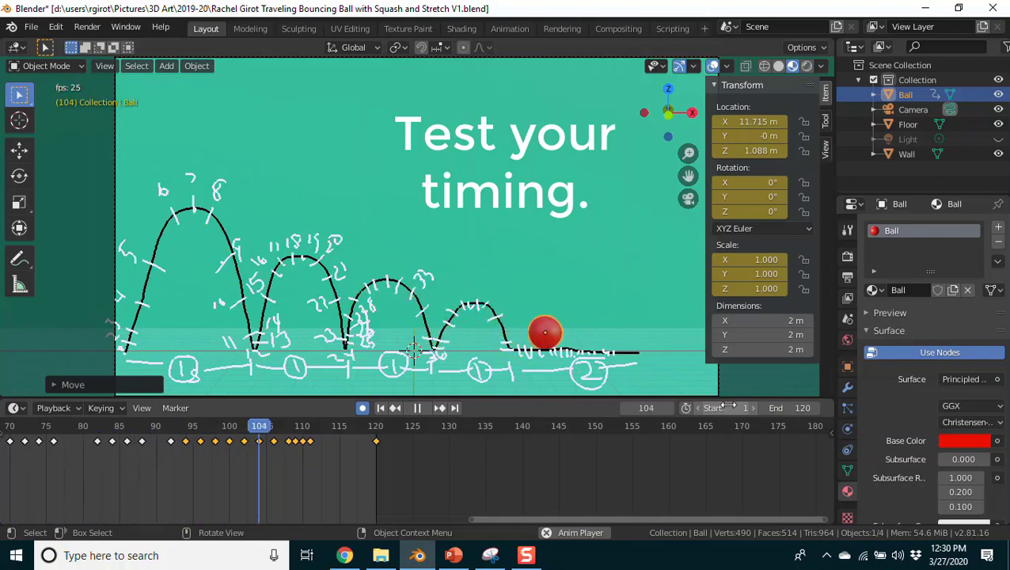
click(417, 407)
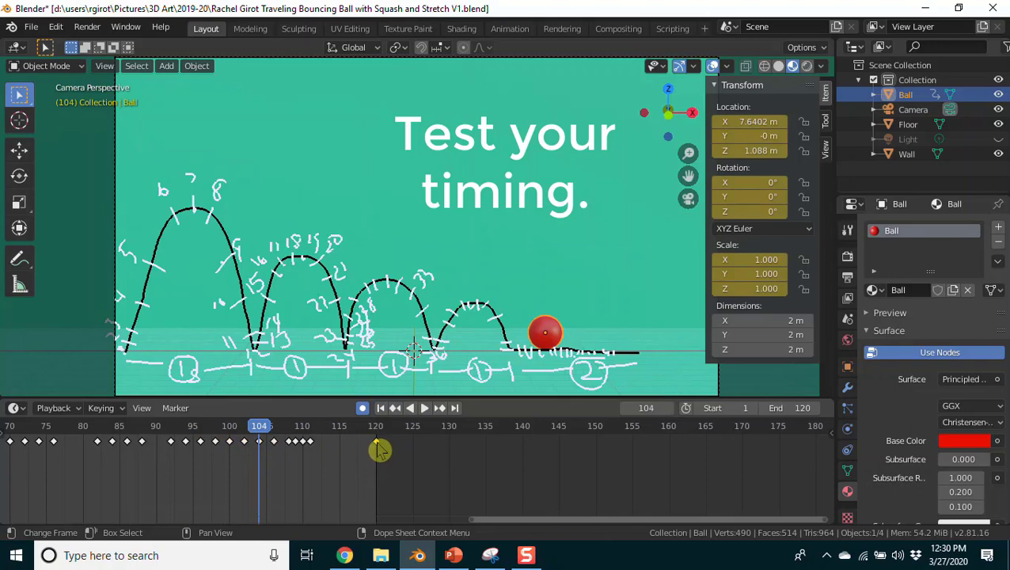
- Shift the ball's last keyframe to frame 116 and play the animation to test the roll speed
key(g)
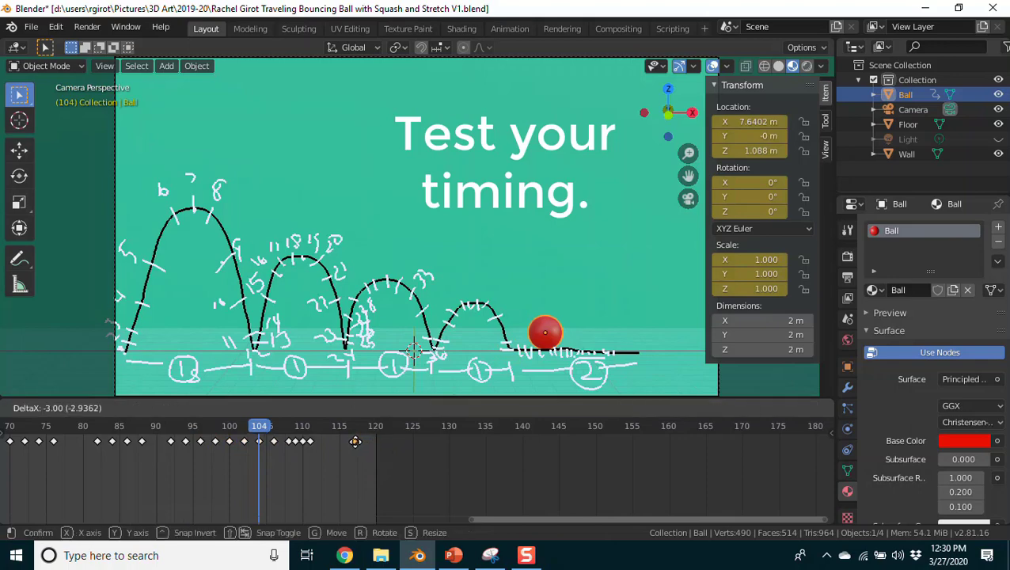
click(347, 442)
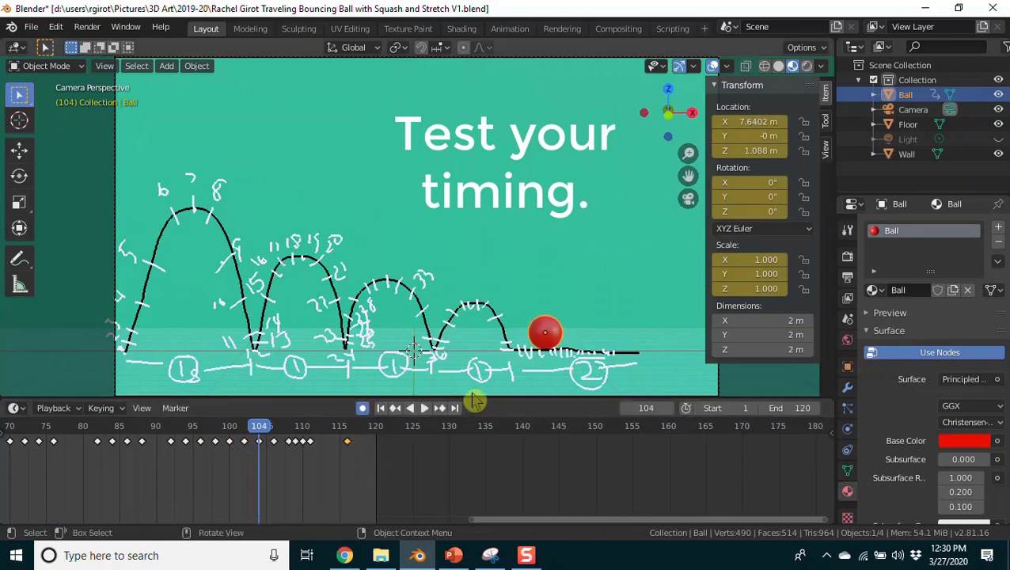
click(424, 408)
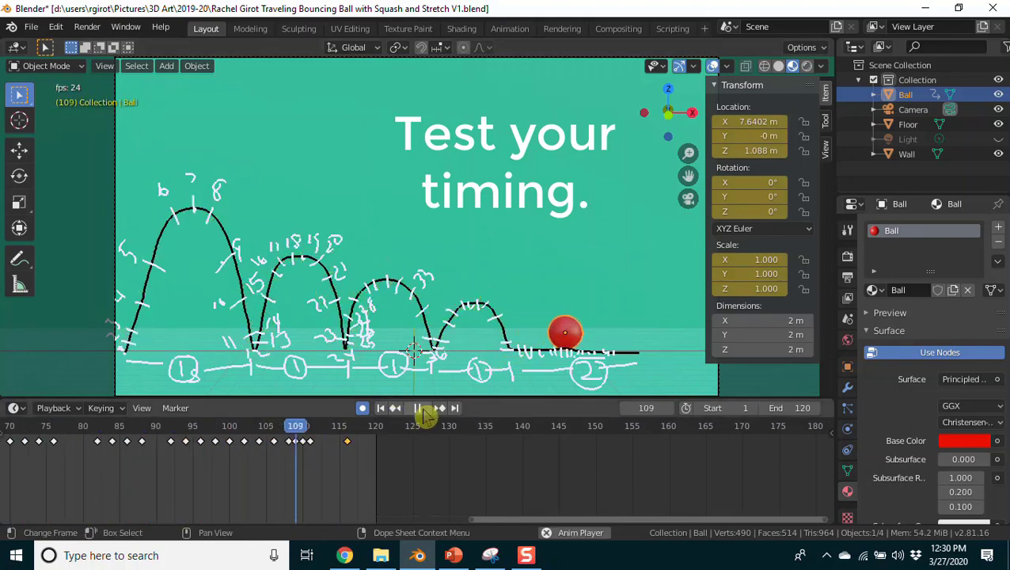
click(419, 410)
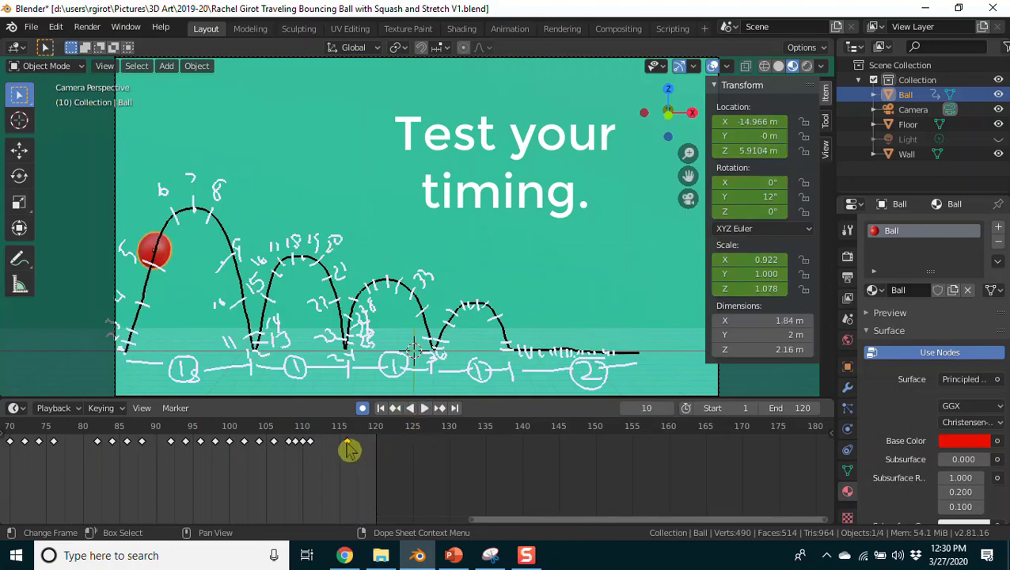
- Shift the ball's last keyframe to frame 128 and set the animation's end frame to 130
drag(347, 442, 435, 442)
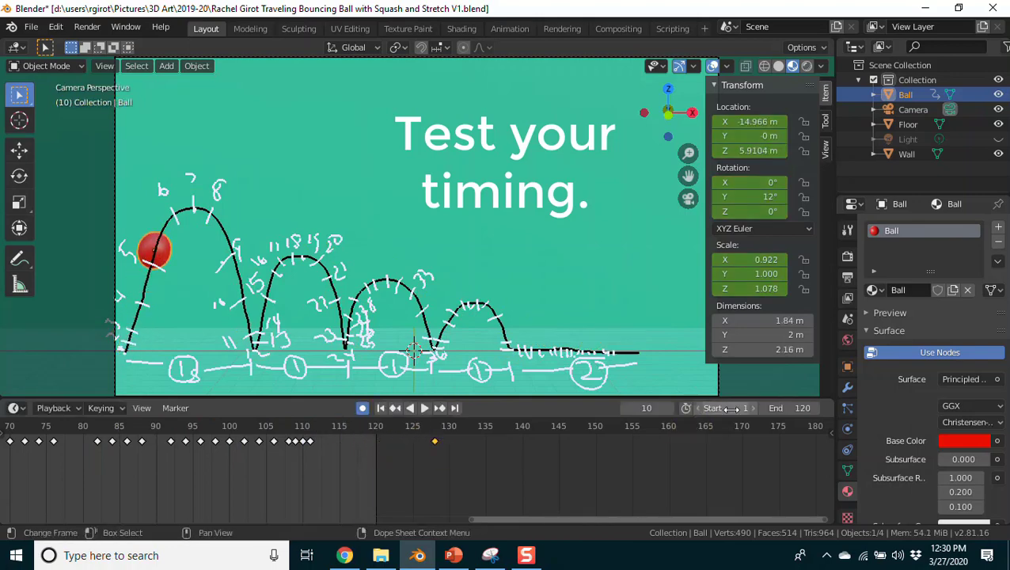
click(787, 408)
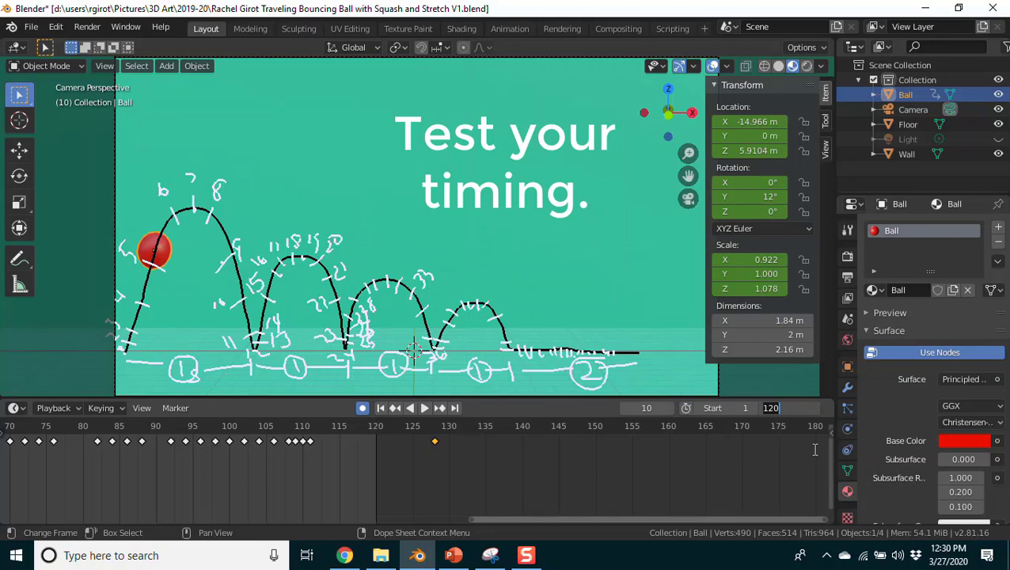
key(Return)
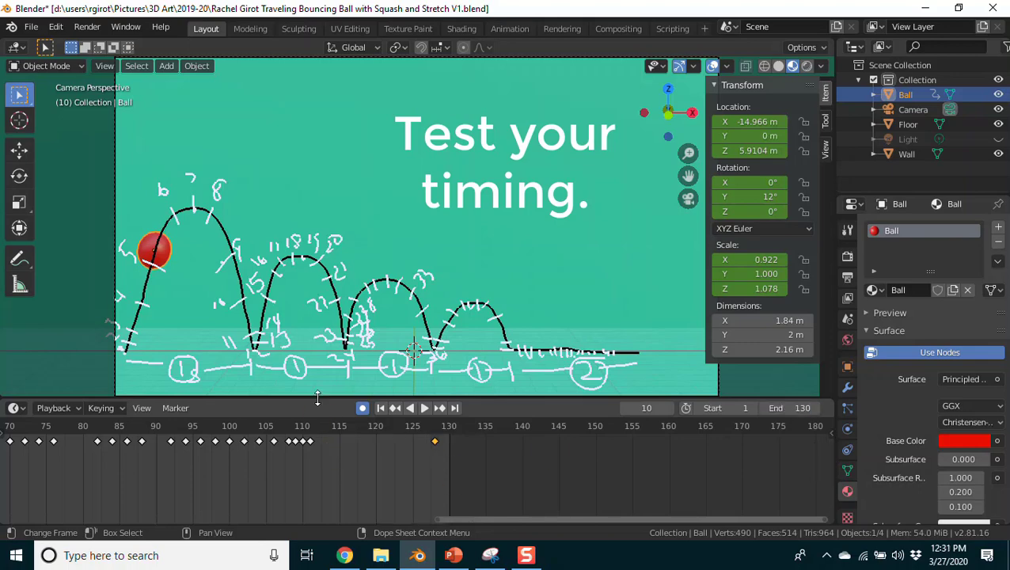
- Scrub back to frame 88 and play the animation from there to check the ball's final roll
click(263, 426)
key(space)
drag(260, 431, 141, 431)
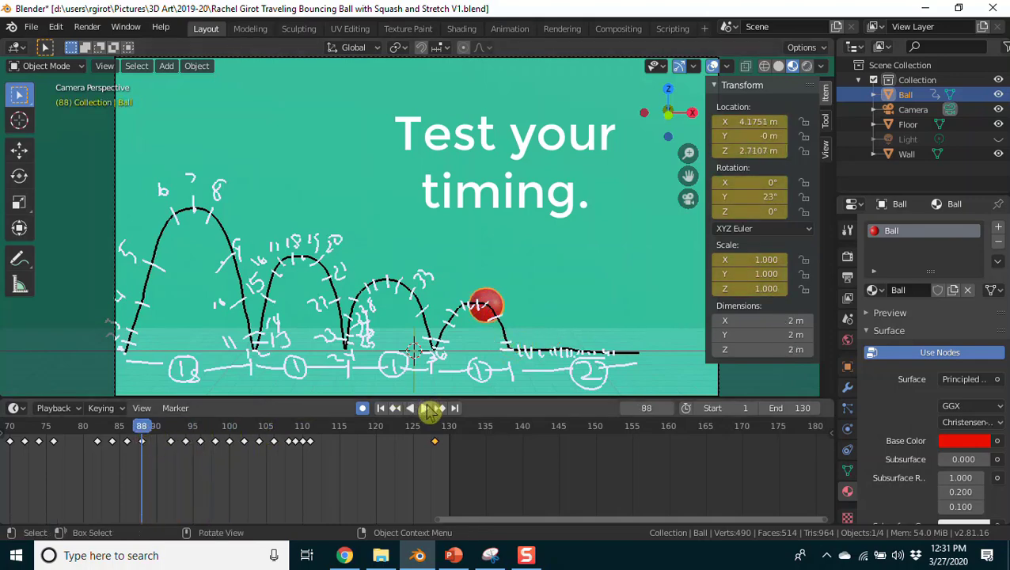
click(427, 409)
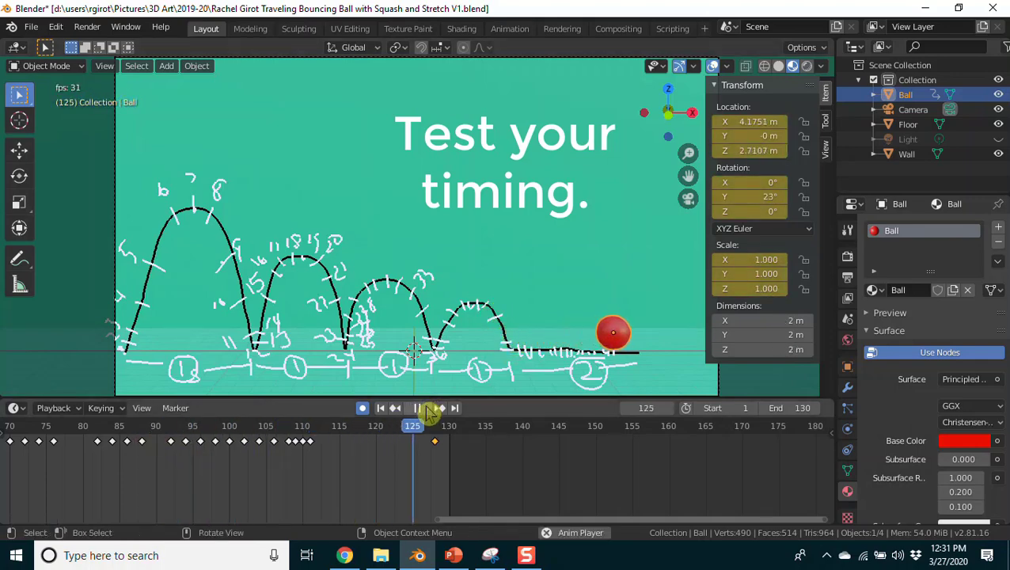
click(427, 409)
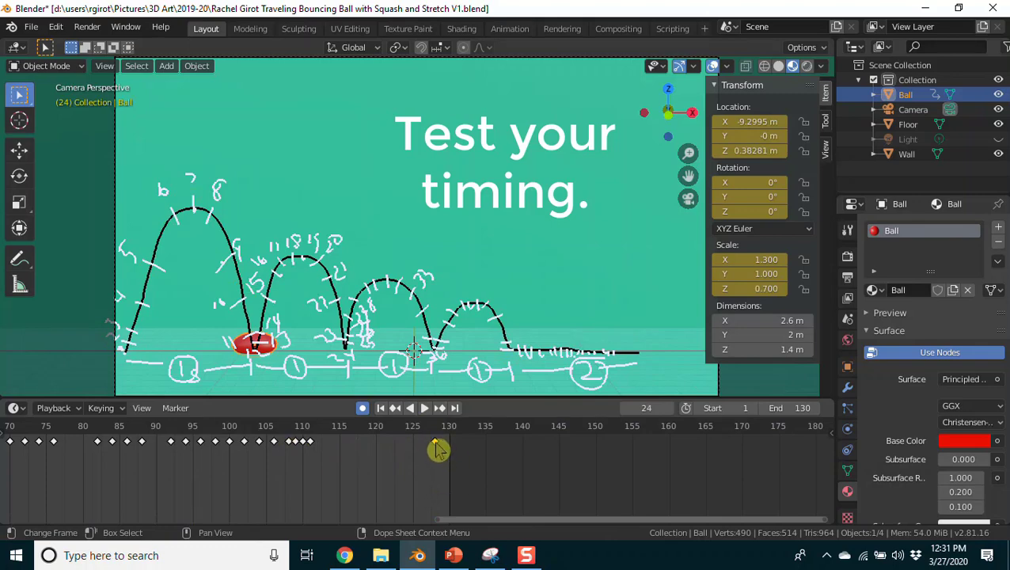
- Shift the last keyframe to frame 140, set the end frame to 140, and play the animation from frame 80
drag(435, 443, 462, 441)
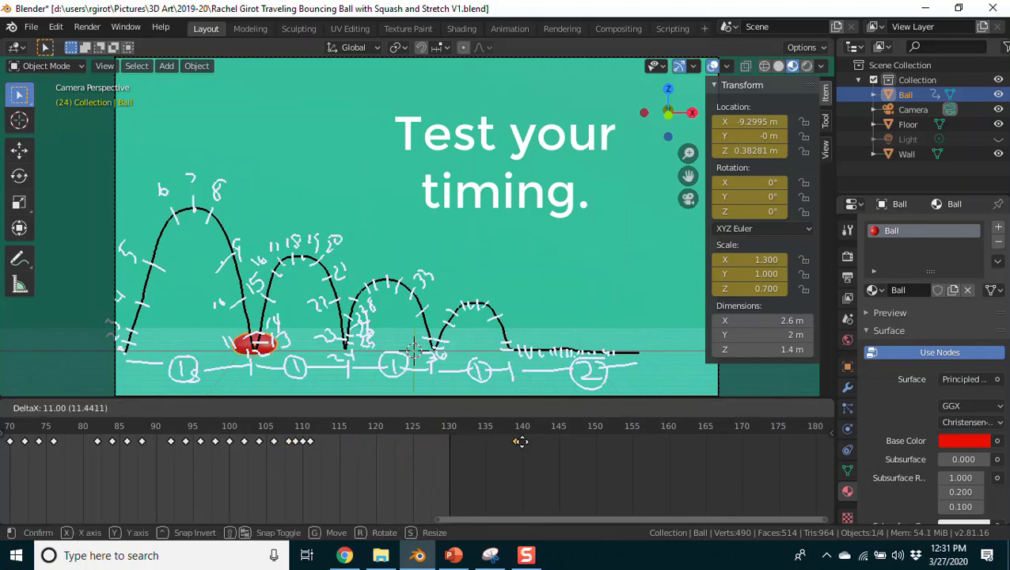
drag(534, 443, 534, 443)
click(798, 408)
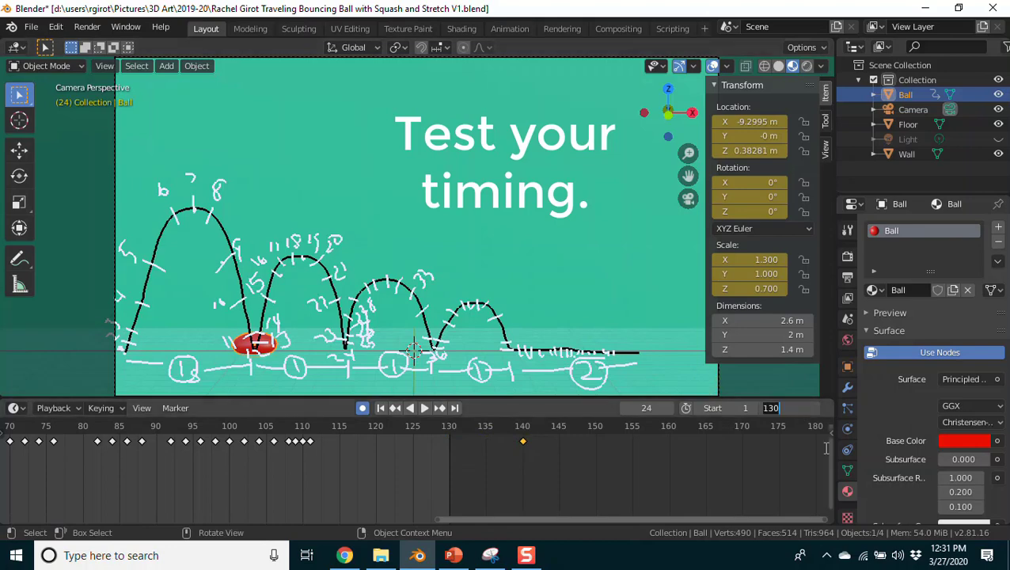
key(Return)
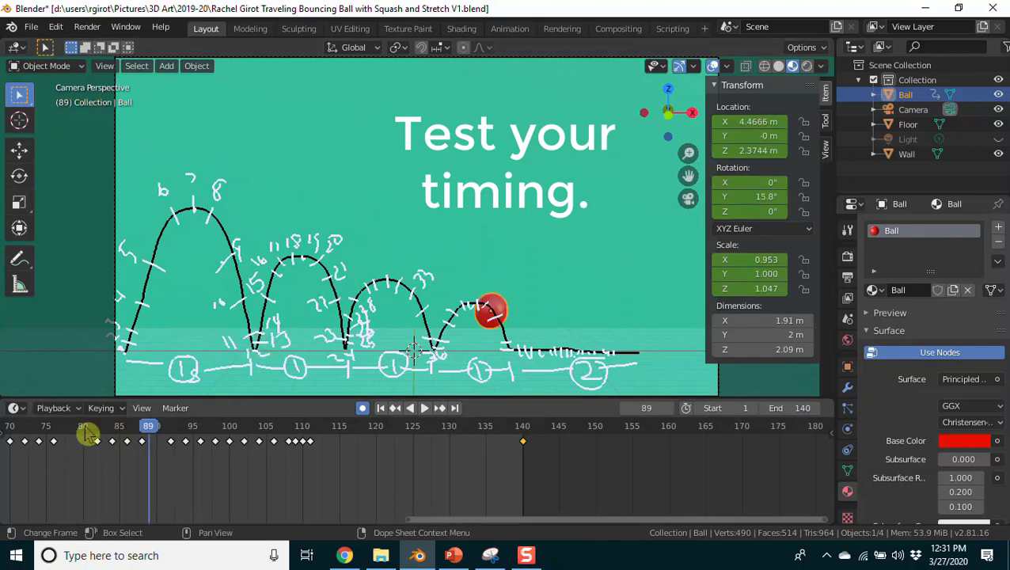
click(83, 428)
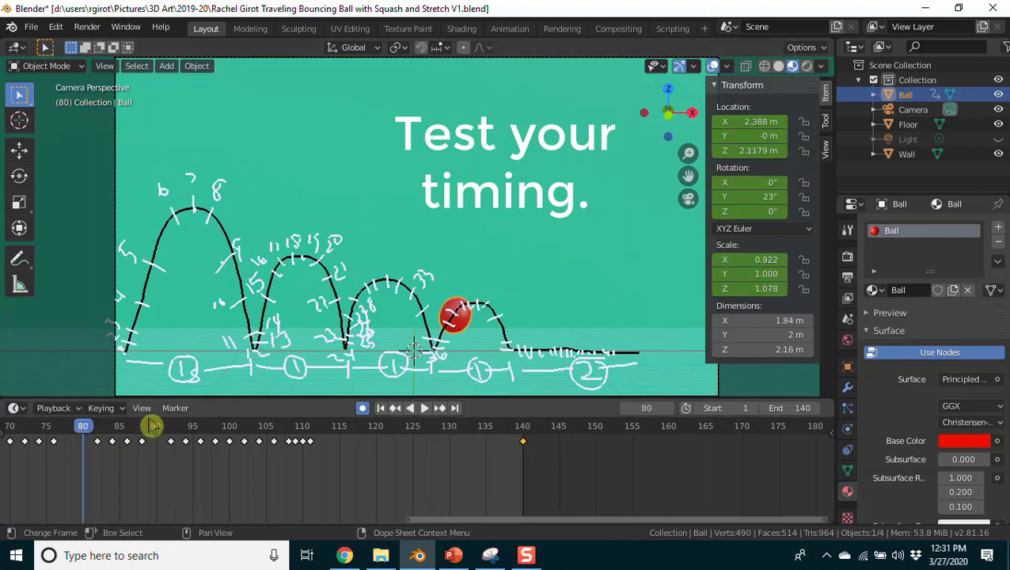
click(426, 411)
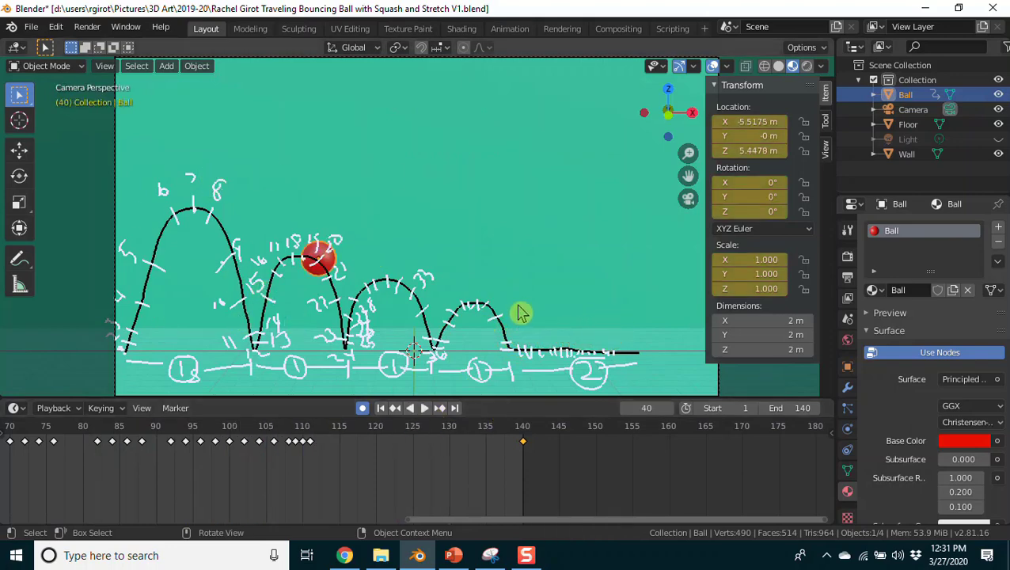
- Hide both annotation layers, Note.001 and Note, so the drawn arcs and frame marks no longer cover the scene
click(19, 259)
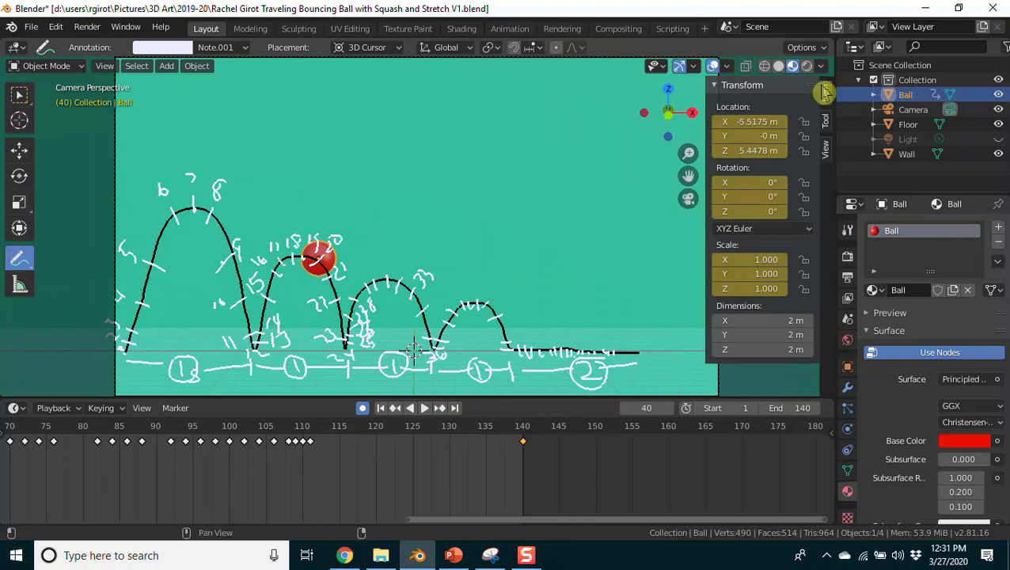
click(825, 127)
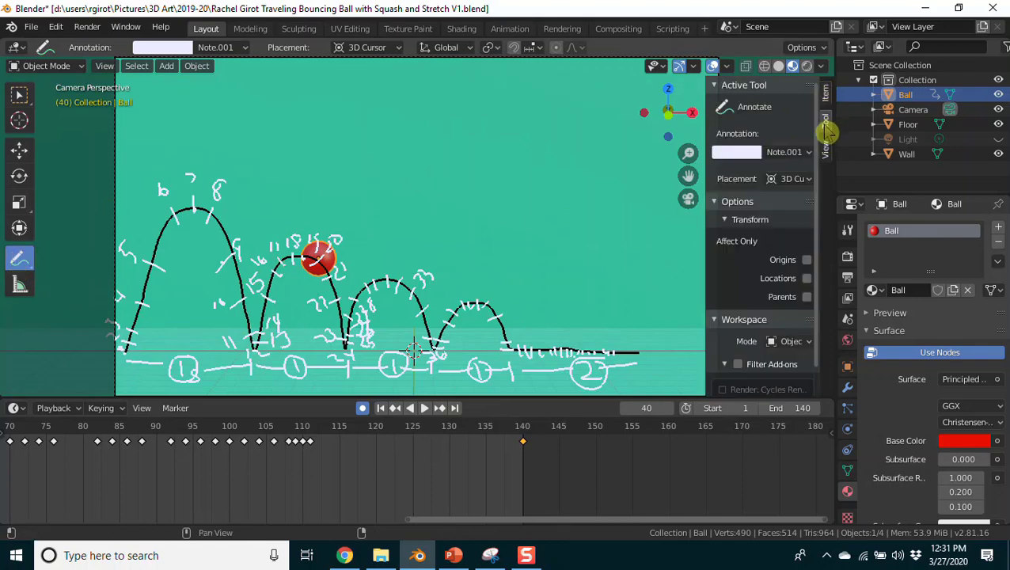
click(780, 152)
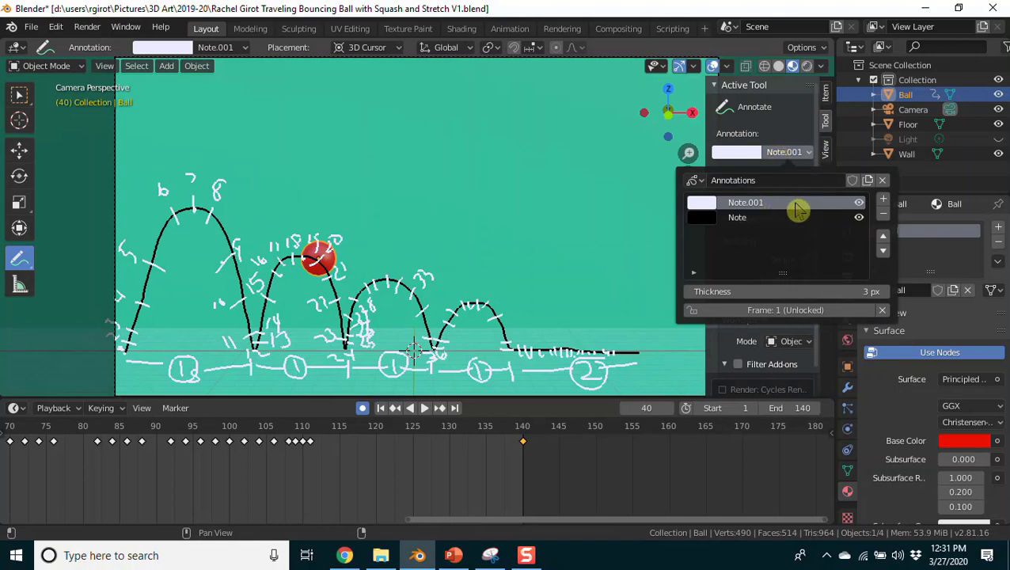
click(858, 204)
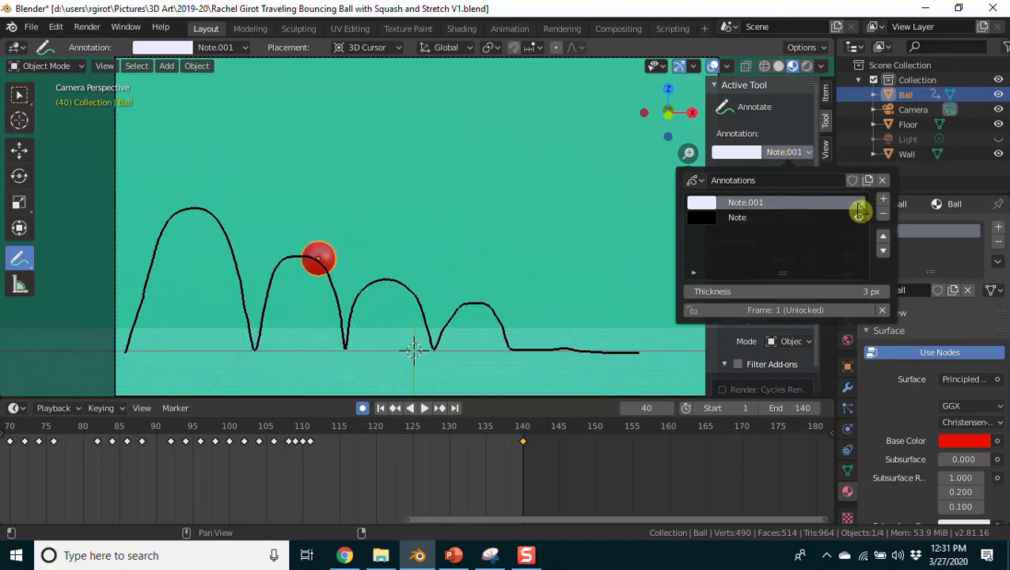
click(859, 220)
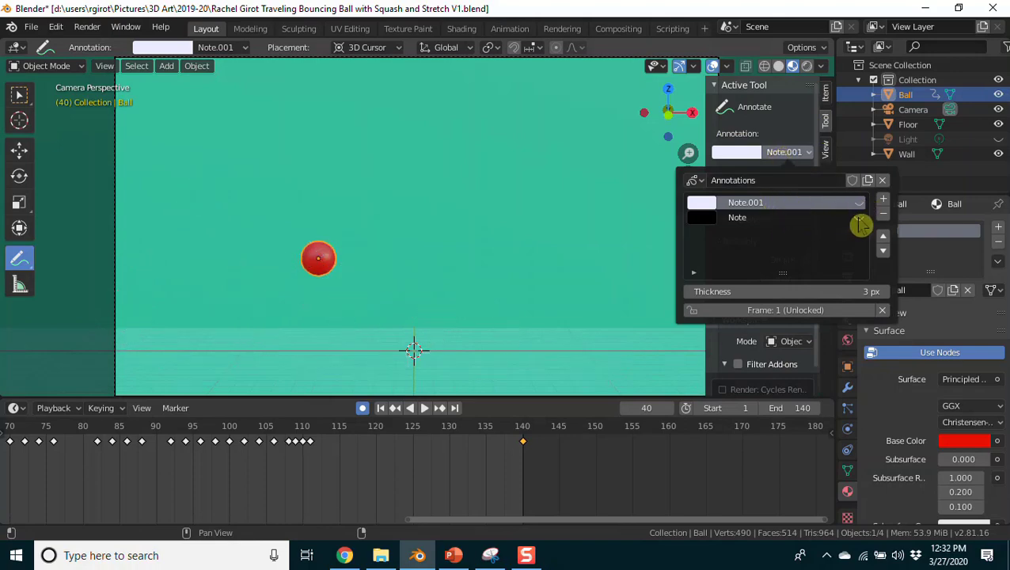
- Hide the 3D viewport's sidebar and play the animation to review the ball's motion without the drawn guides
key(n)
click(424, 408)
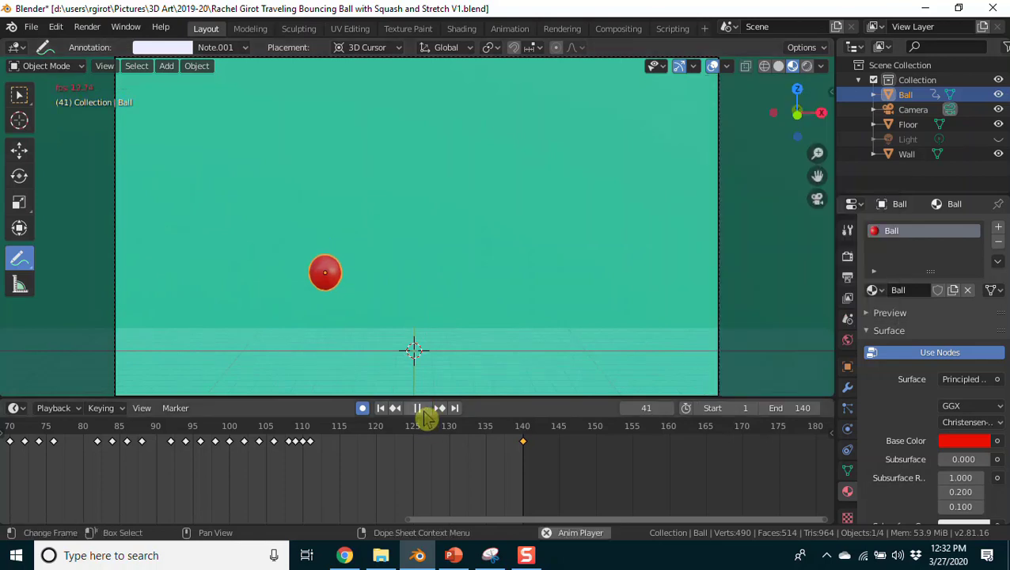